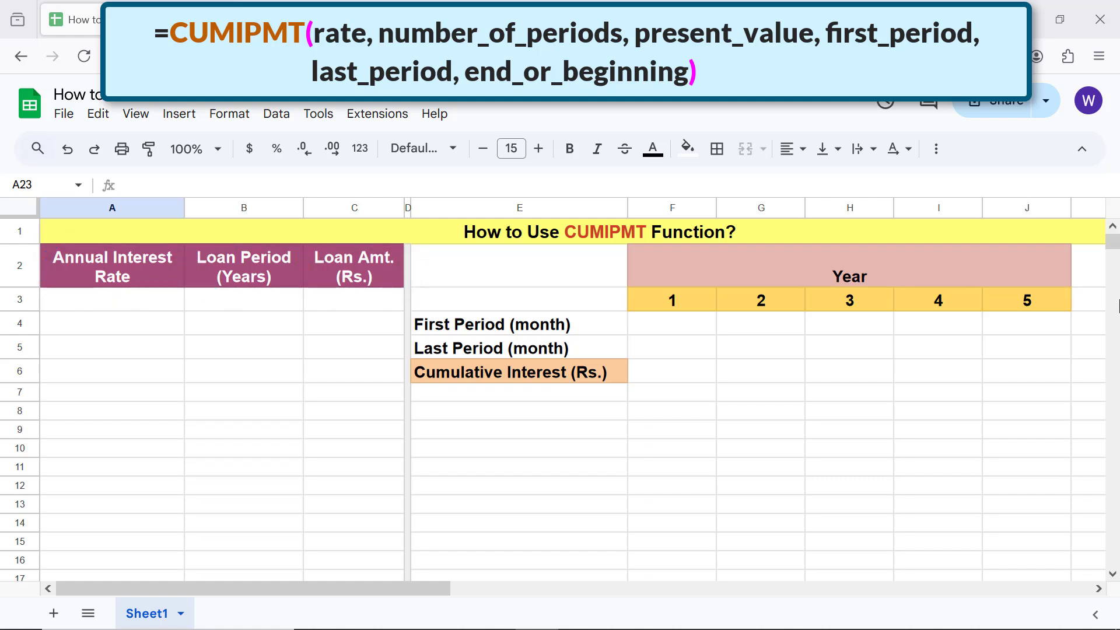
Insert a dropdown in cell A3 under Annual Interest Rate and set its first option to 10%
click(160, 303)
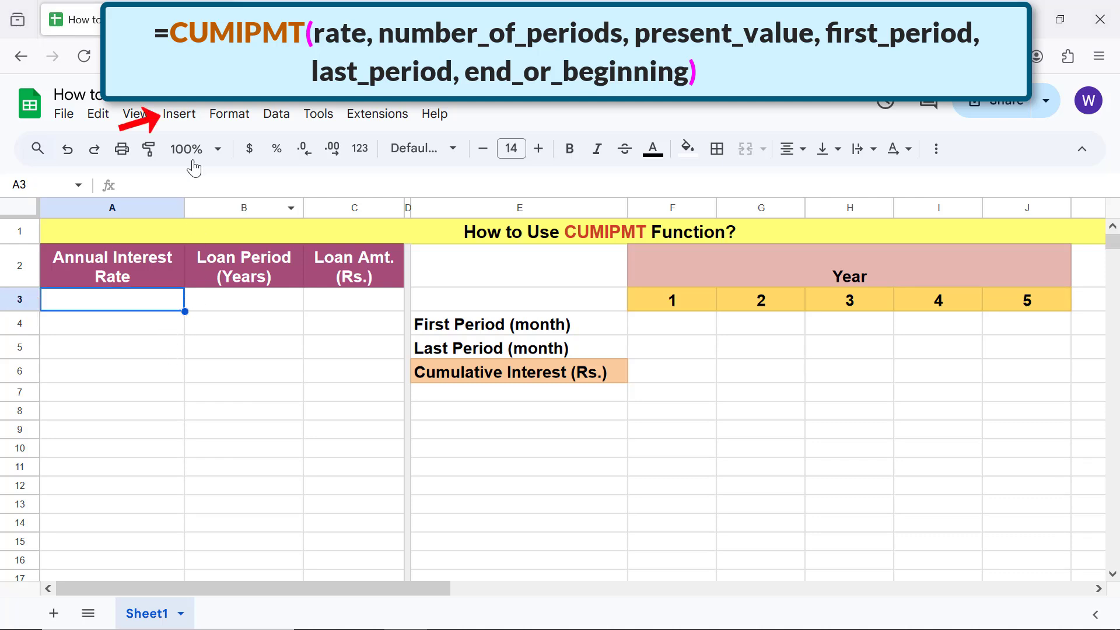
click(191, 119)
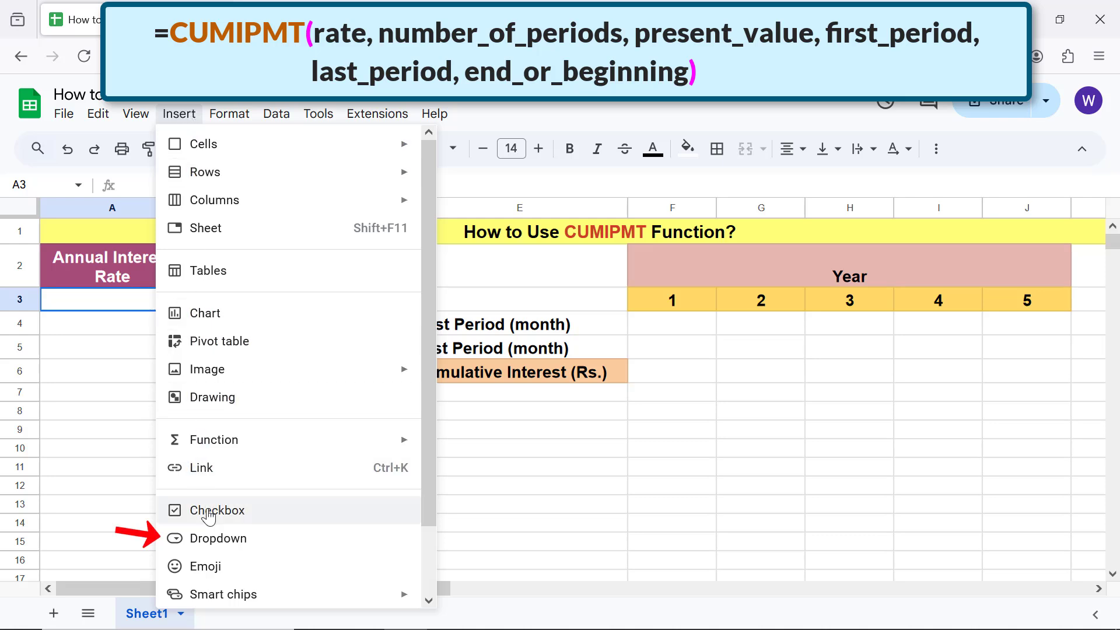
click(212, 539)
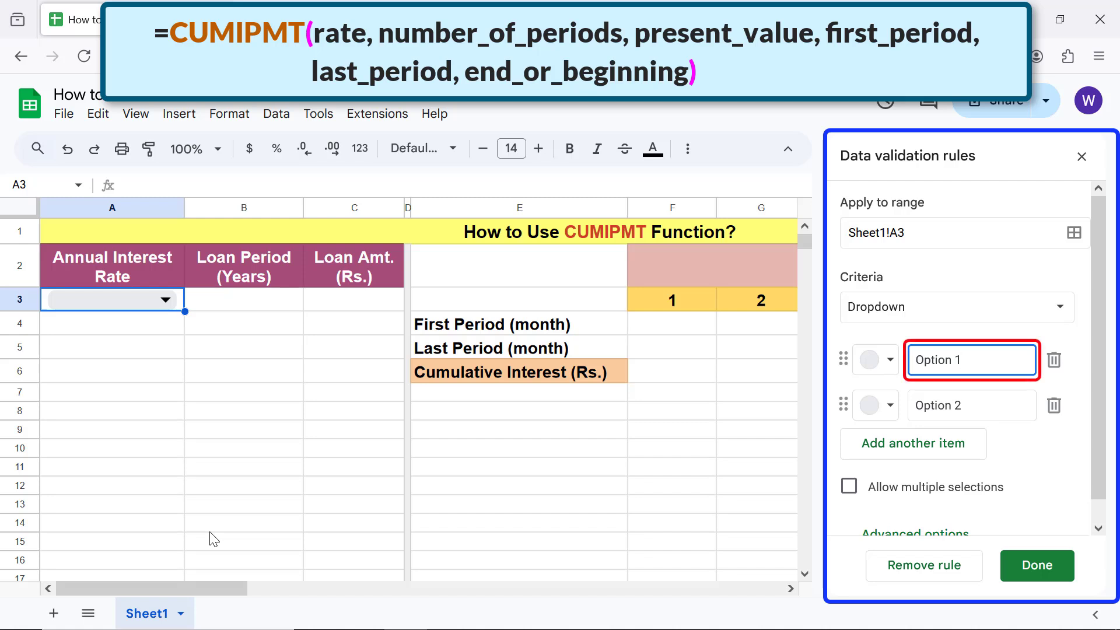
key(BackSpace)
key(BackSpace)
key(BackSpace)
key(BackSpace)
key(BackSpace)
key(BackSpace)
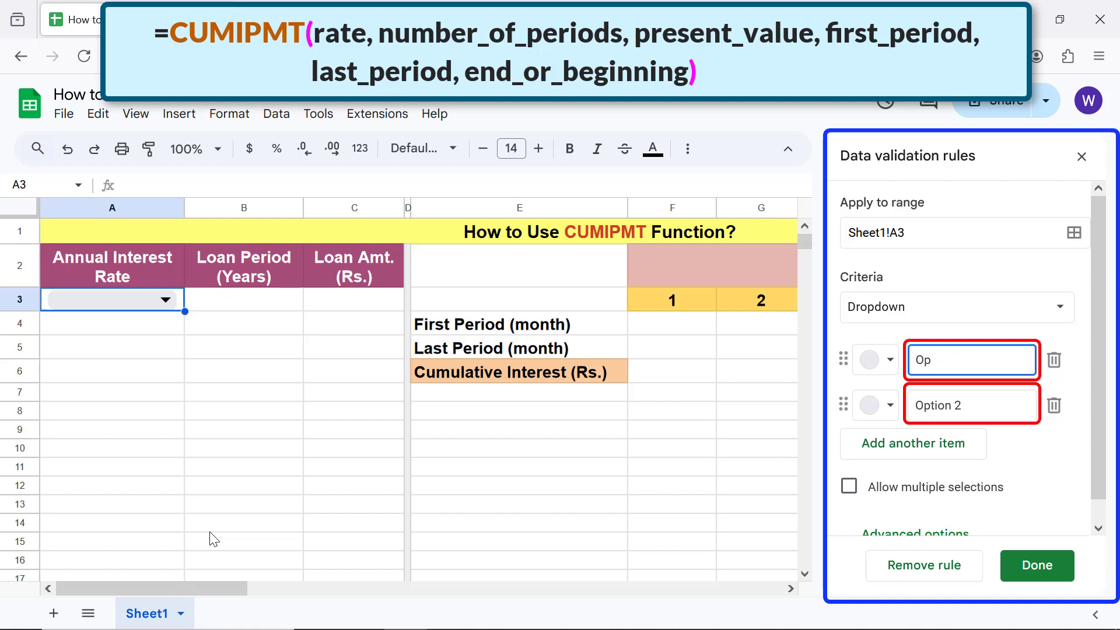
key(BackSpace)
key(BackSpace)
text(10%)
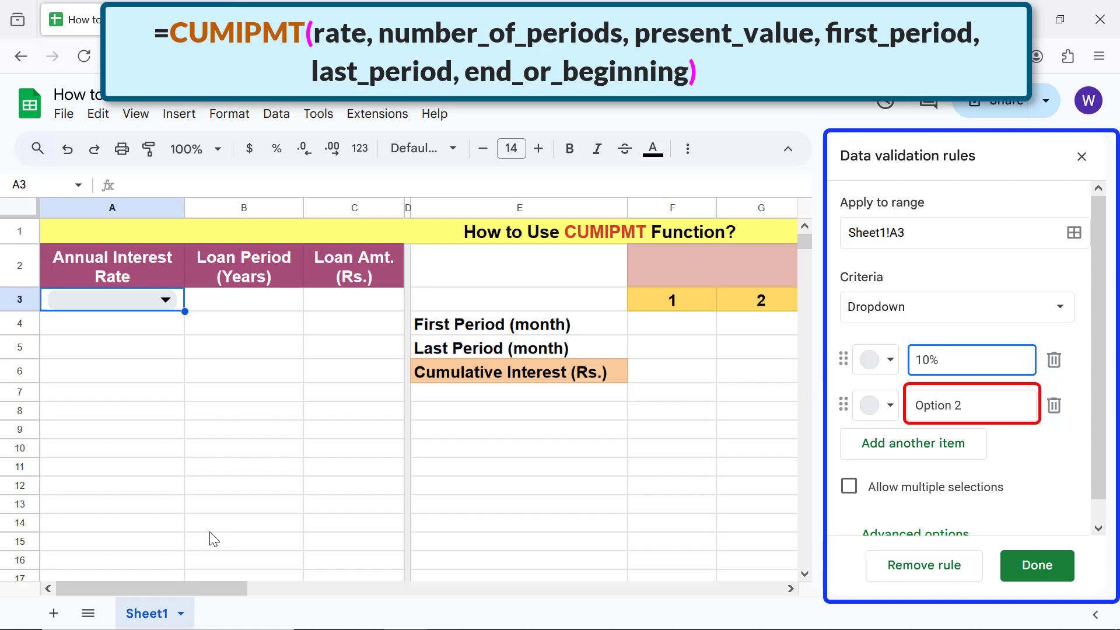
Complete the A3 dropdown with the options 11% and 12%, and choose 10% in the cell
click(948, 405)
key(ctrl+a)
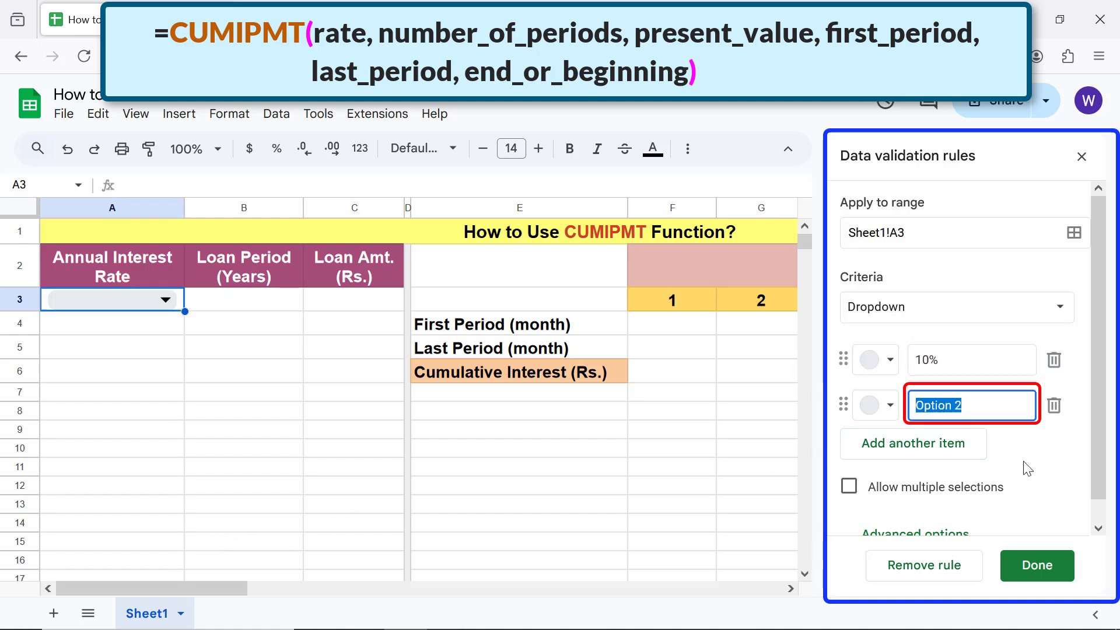
text(11%)
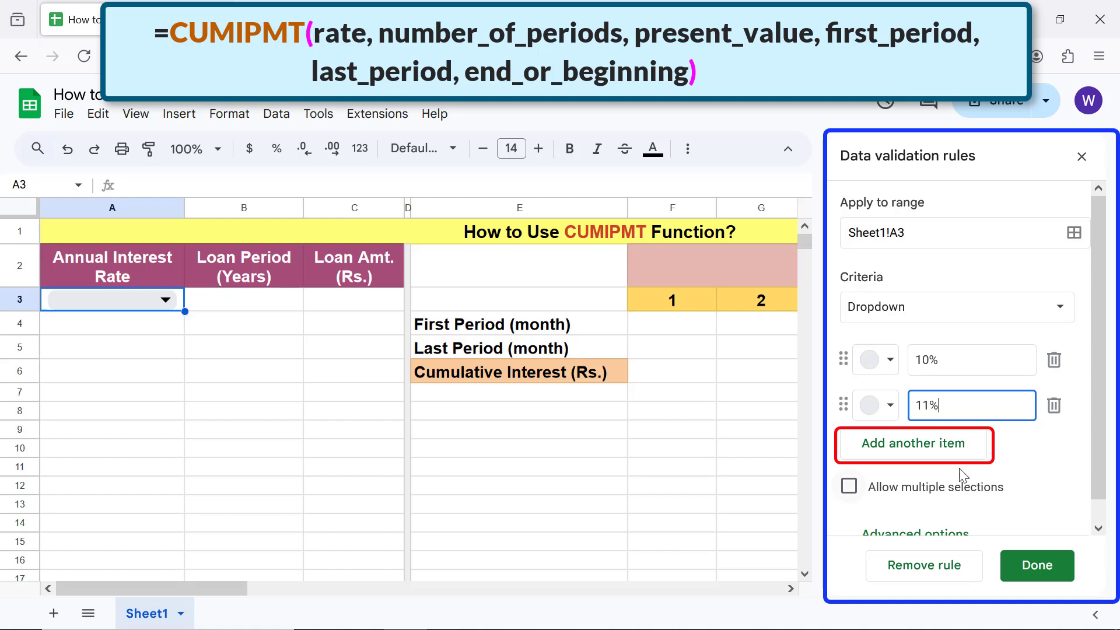
click(929, 450)
text(12%)
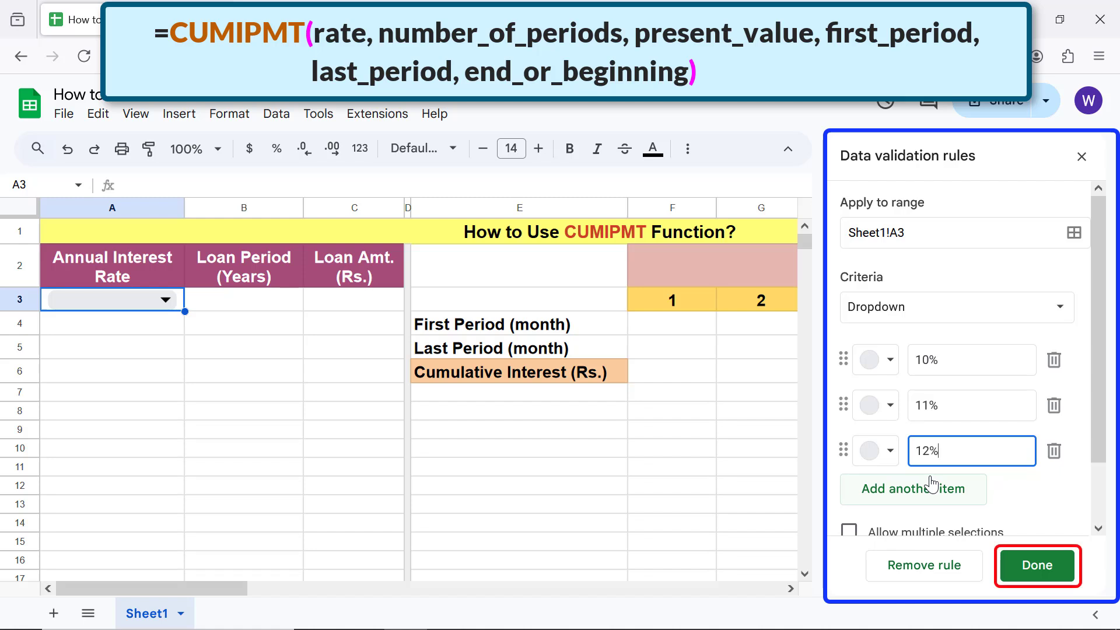
click(1033, 569)
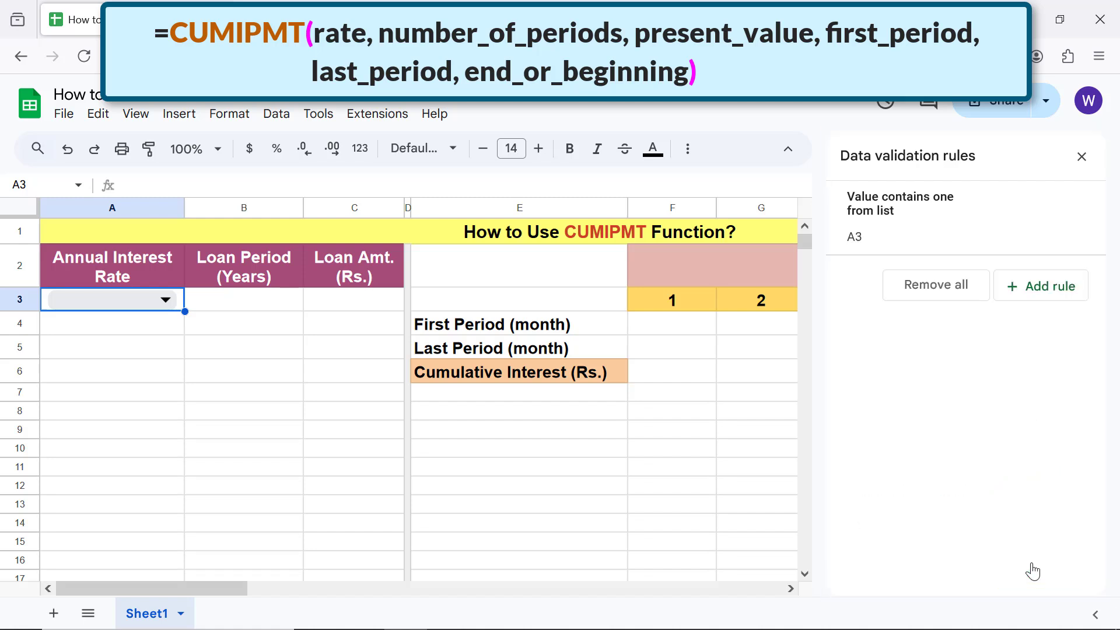
click(165, 299)
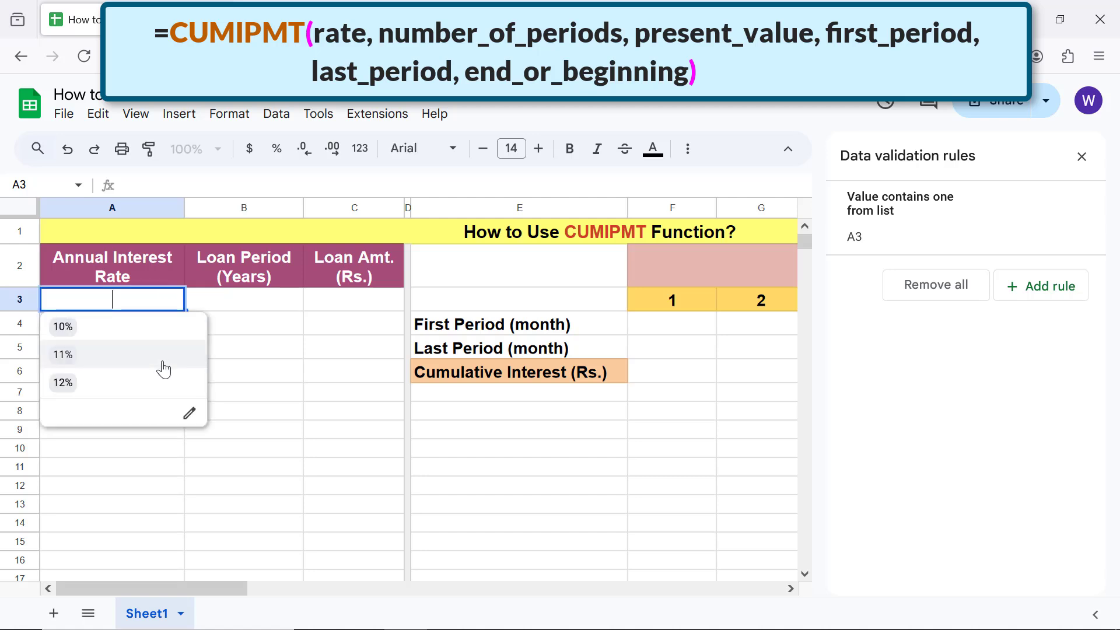
click(93, 330)
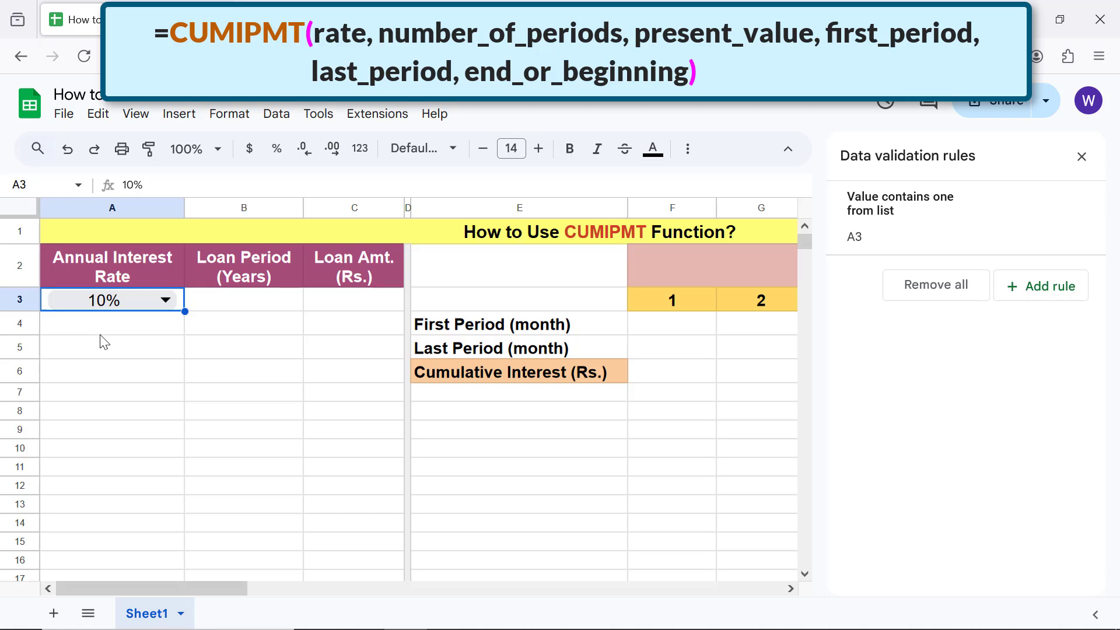
Insert a dropdown with the options 3, 5 and 7 in the Loan Period cell B3 and choose 3
click(219, 307)
click(179, 114)
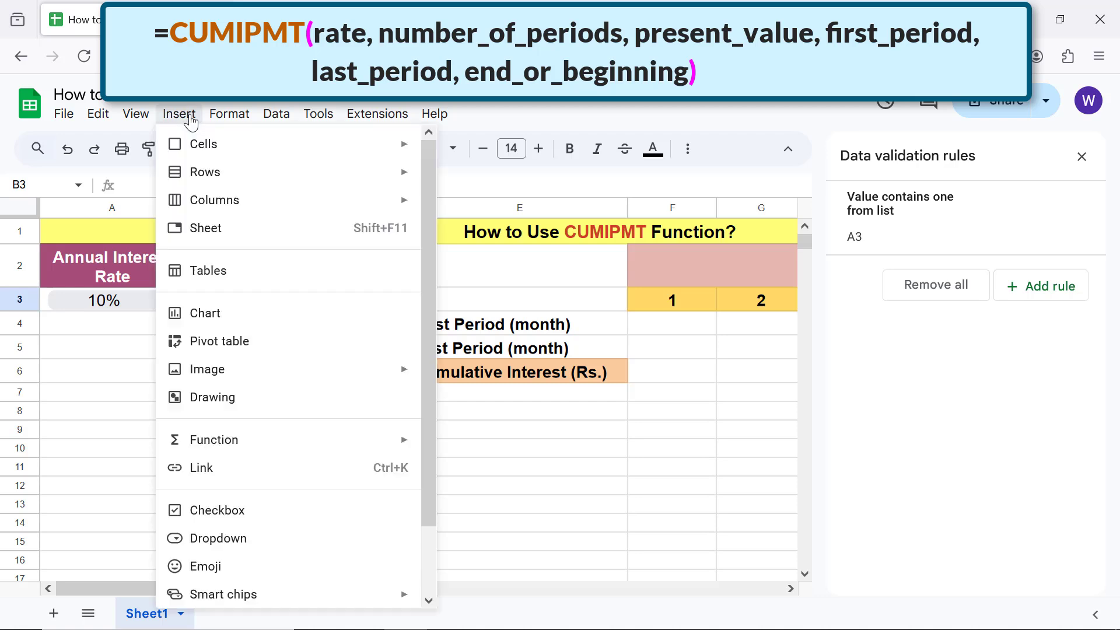
click(226, 537)
text(3)
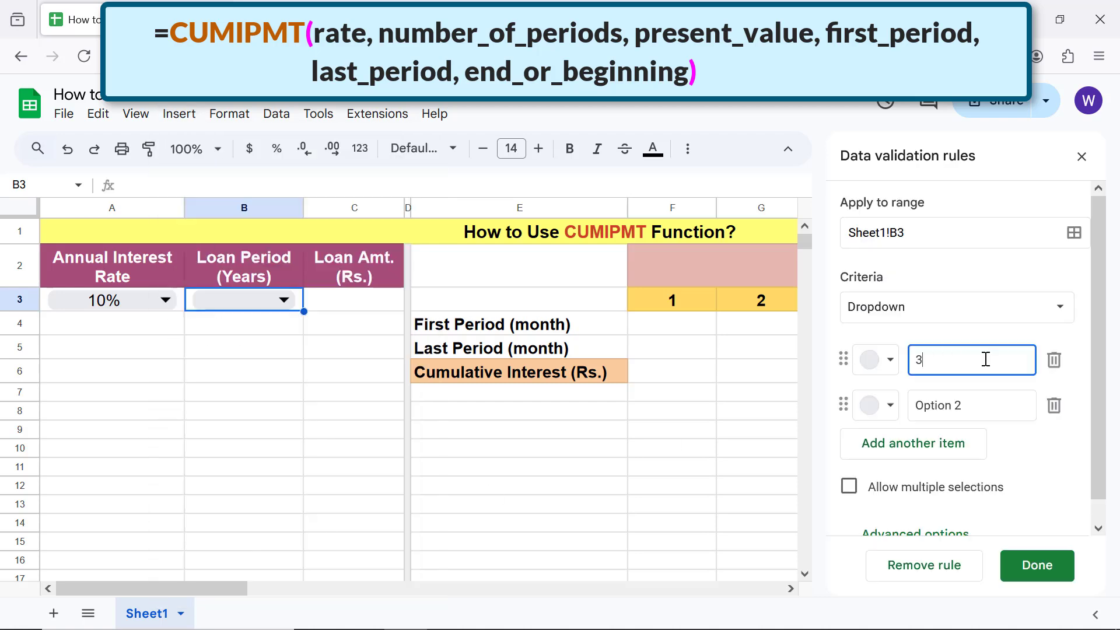
triple_click(973, 403)
text(5)
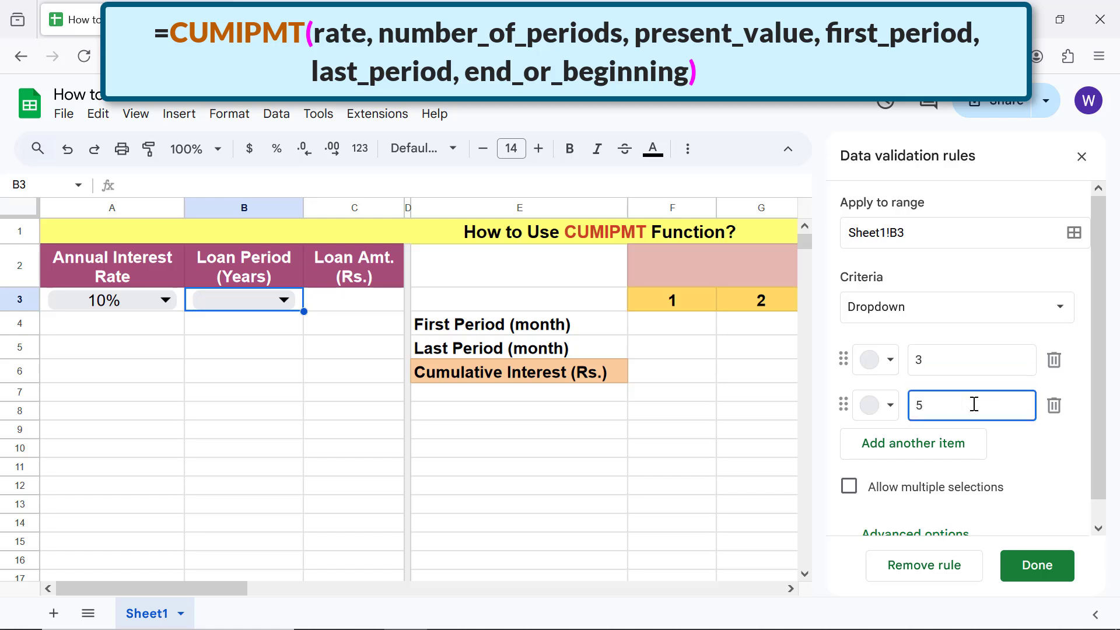
click(937, 442)
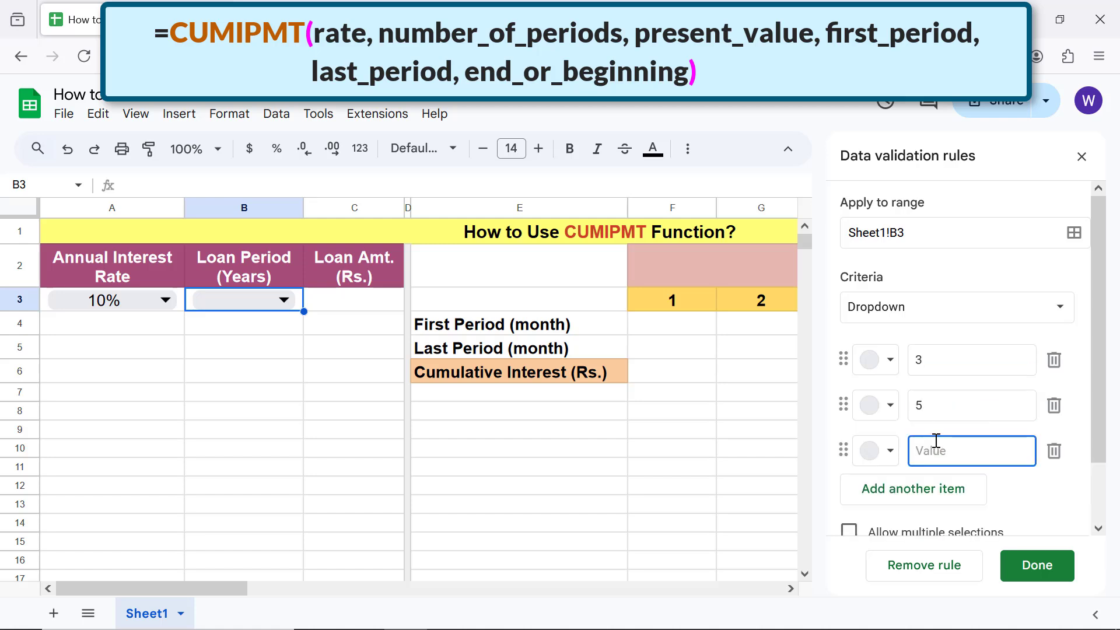
text(7)
click(1034, 565)
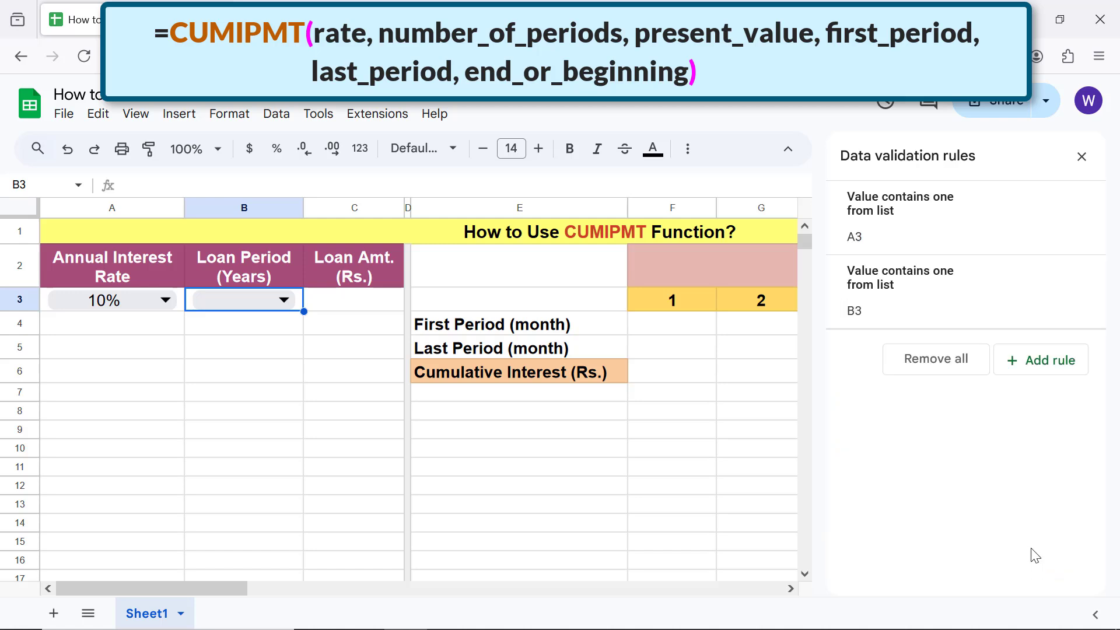
click(252, 299)
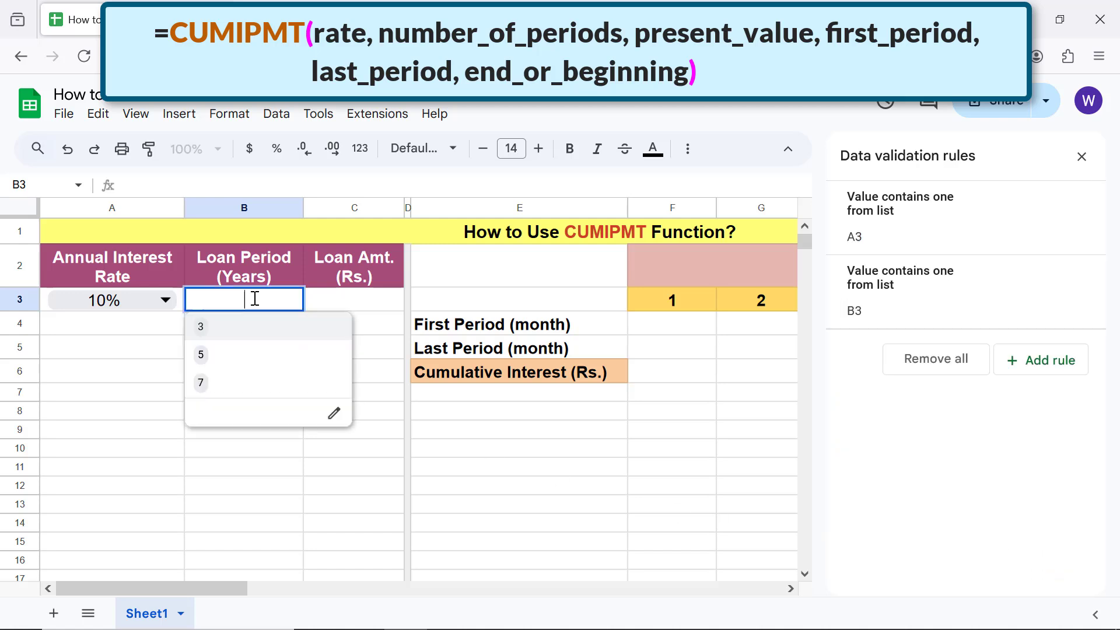
click(217, 328)
Insert a dropdown with the options 100000, 200000 and 300000 in the Loan Amt. cell C3
click(343, 304)
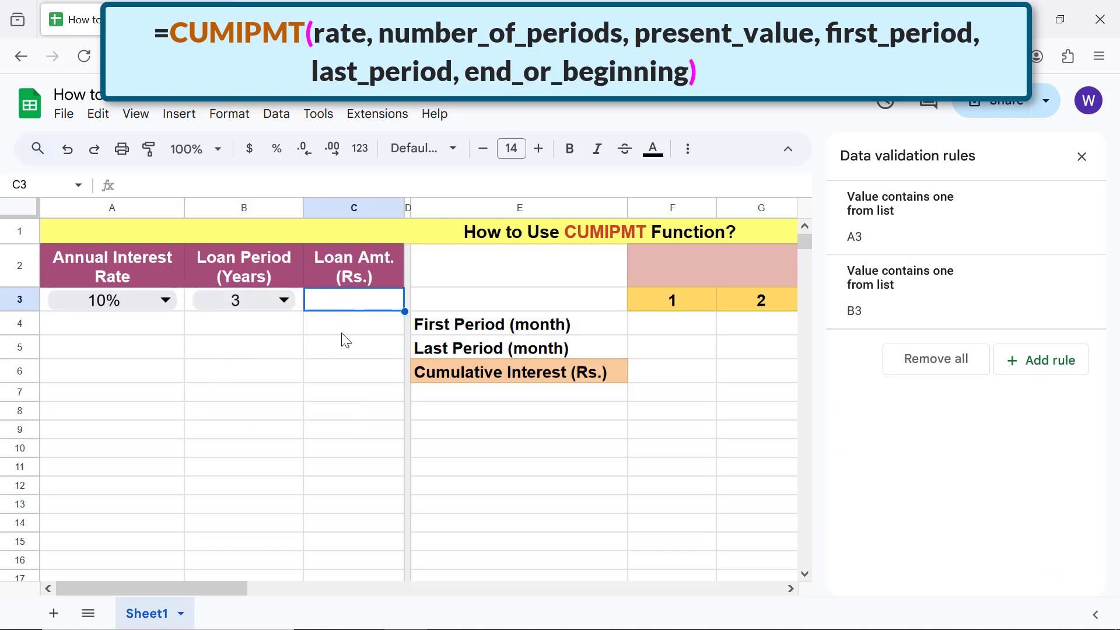
click(181, 116)
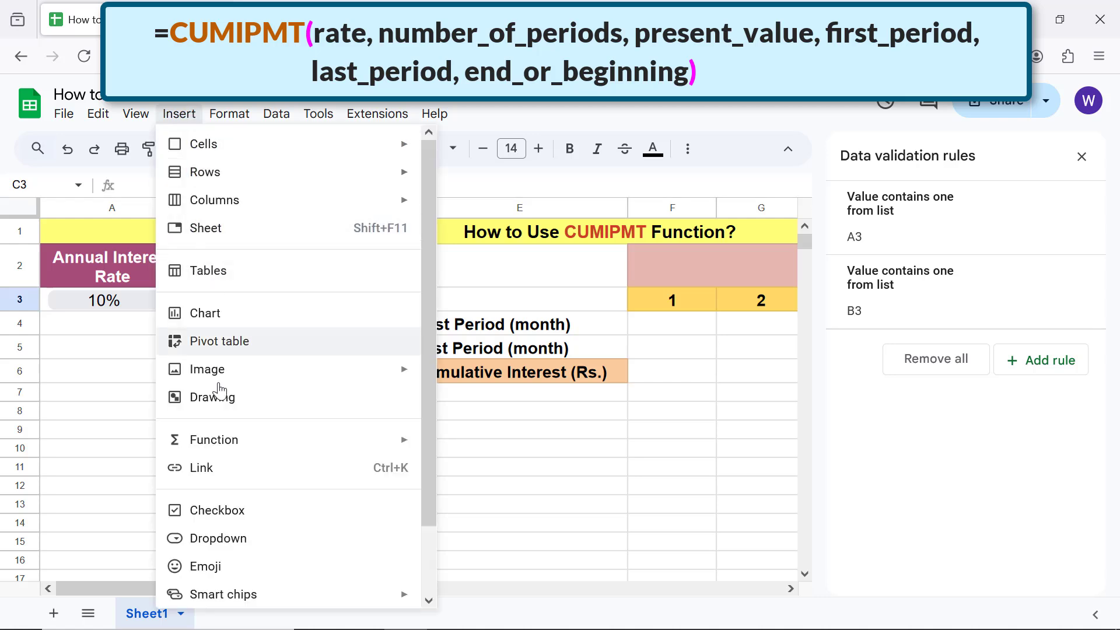
click(230, 538)
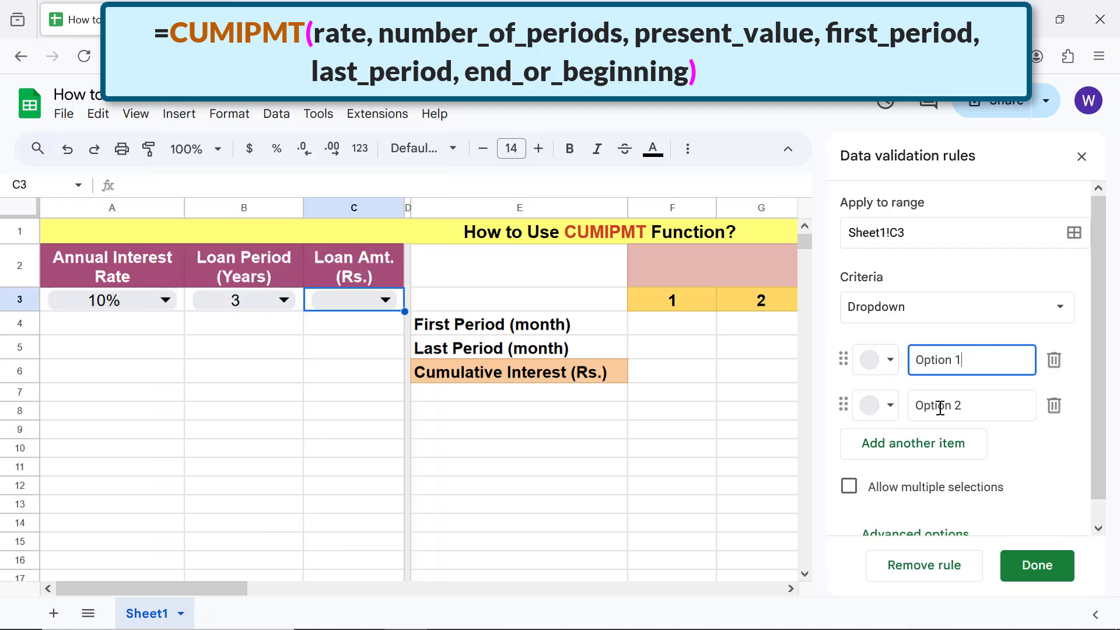
triple_click(978, 361)
text(100000)
triple_click(980, 408)
text(2)
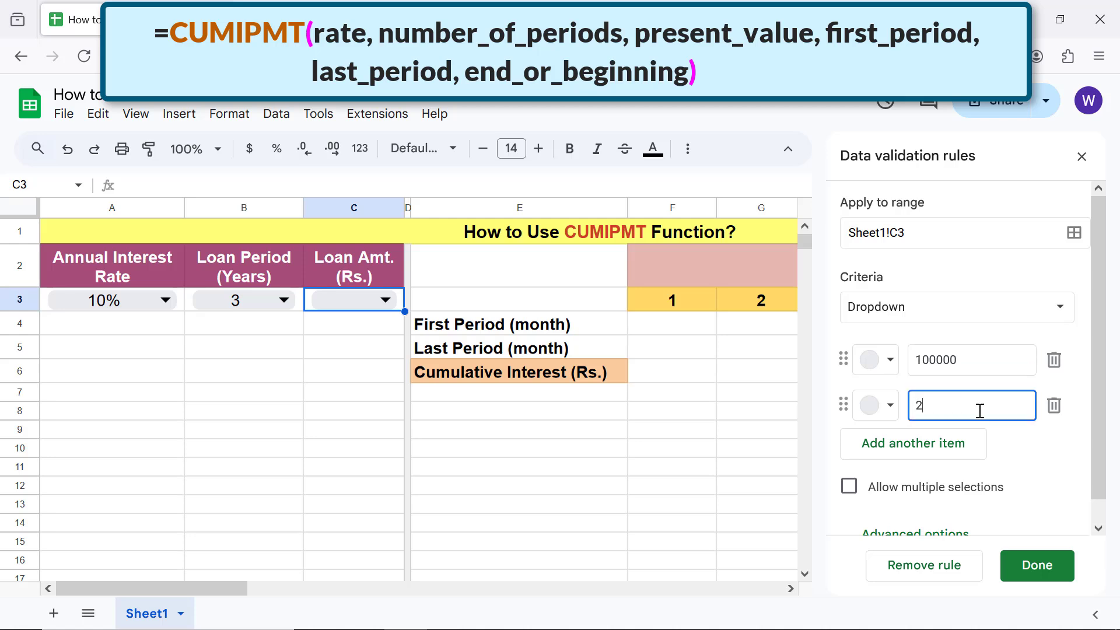
text(00000)
click(940, 446)
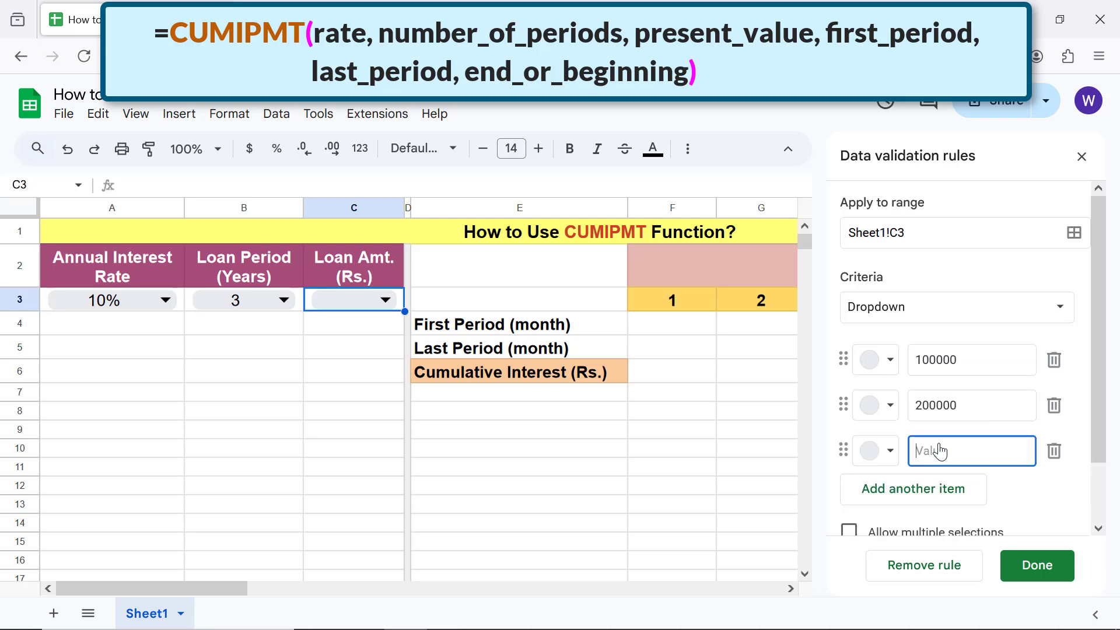
text(300000)
click(1017, 564)
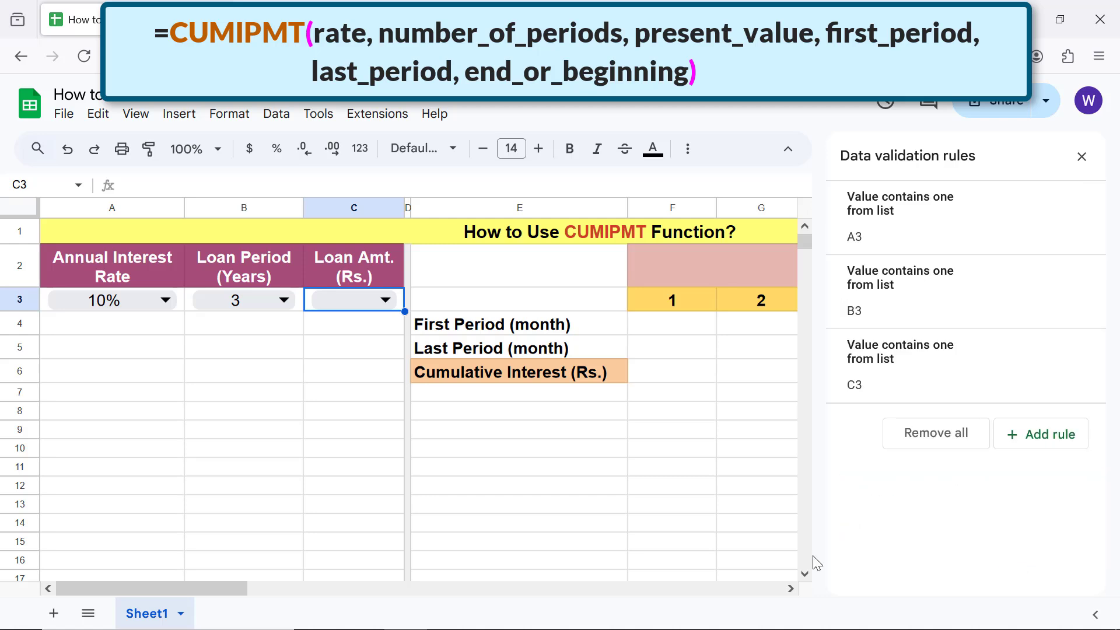
Choose 100000 as the loan amount in C3 and close the data validation rules
click(353, 299)
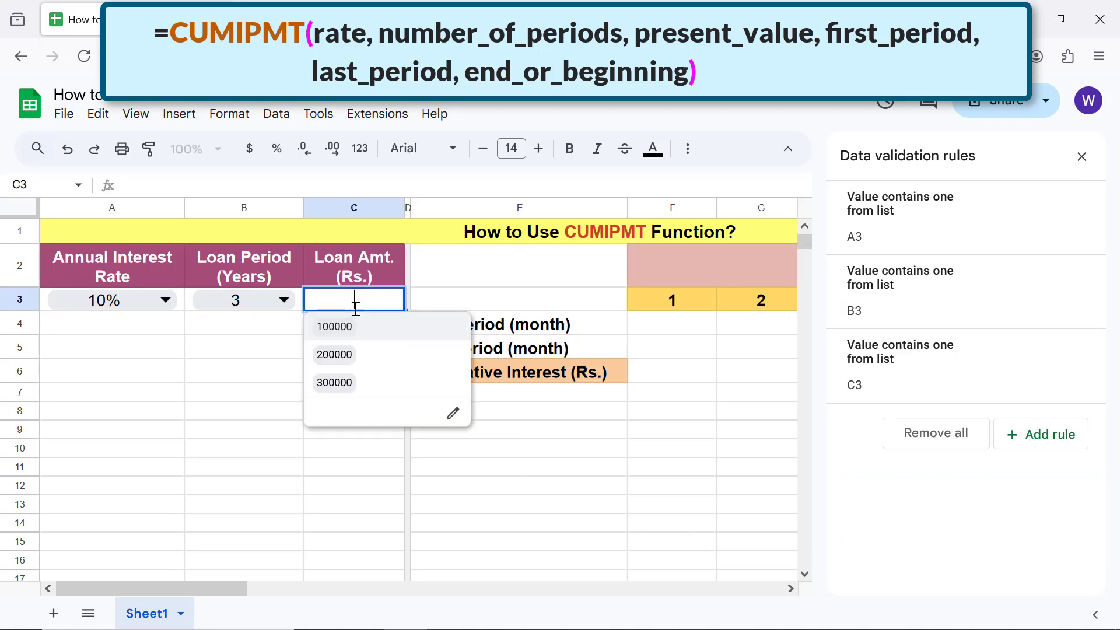
click(328, 326)
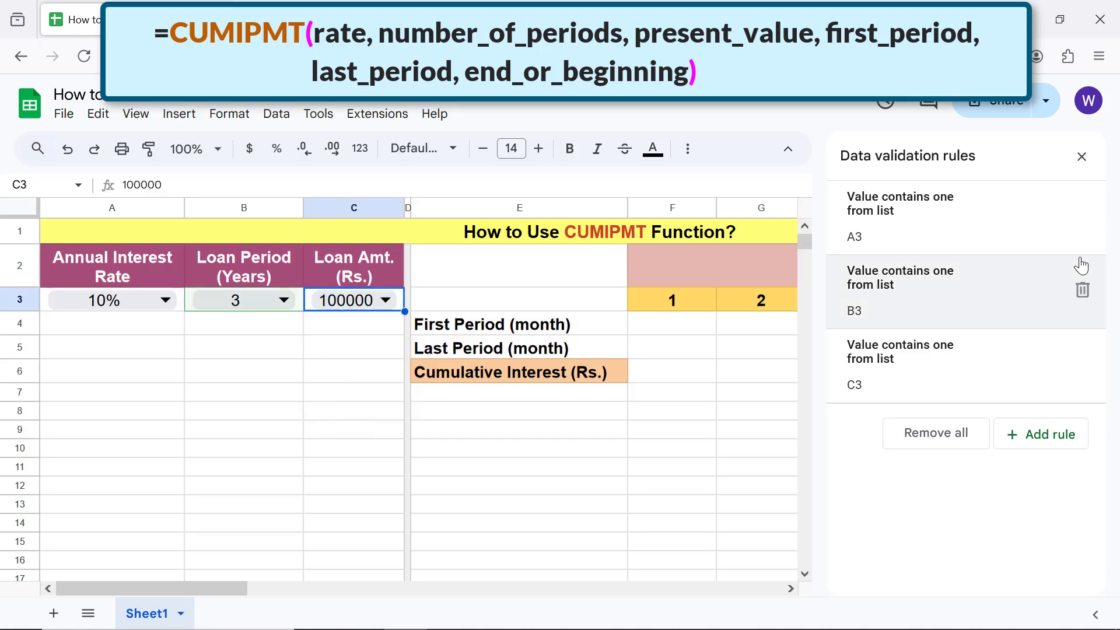
click(1083, 157)
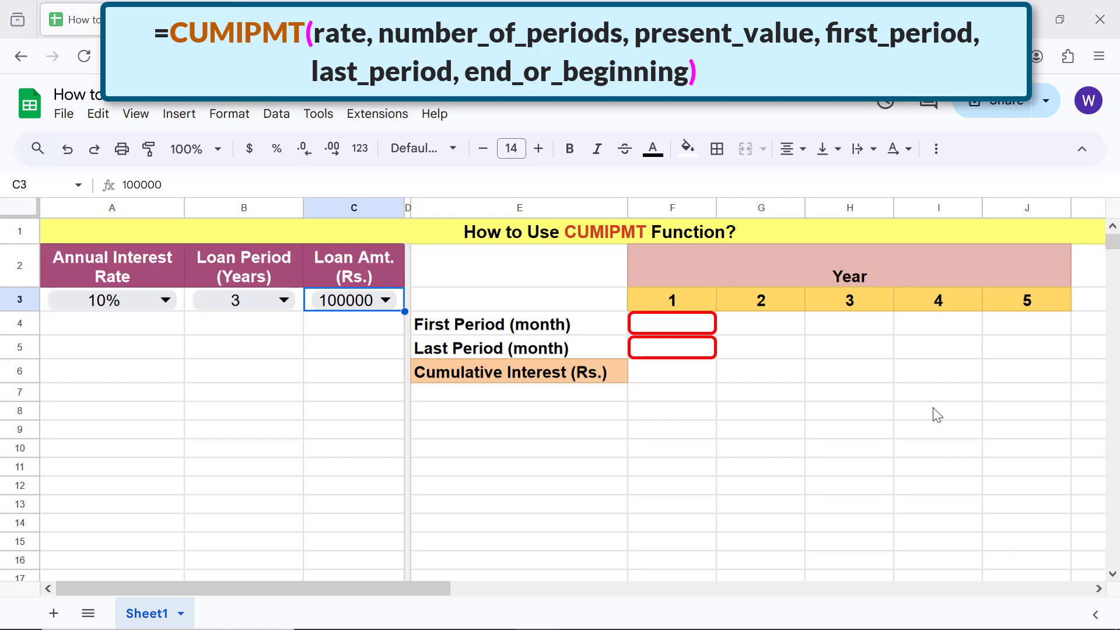
Enter 1 as the first period in F4 and 12 as the last period in F5 for year 1
click(687, 326)
text(1)
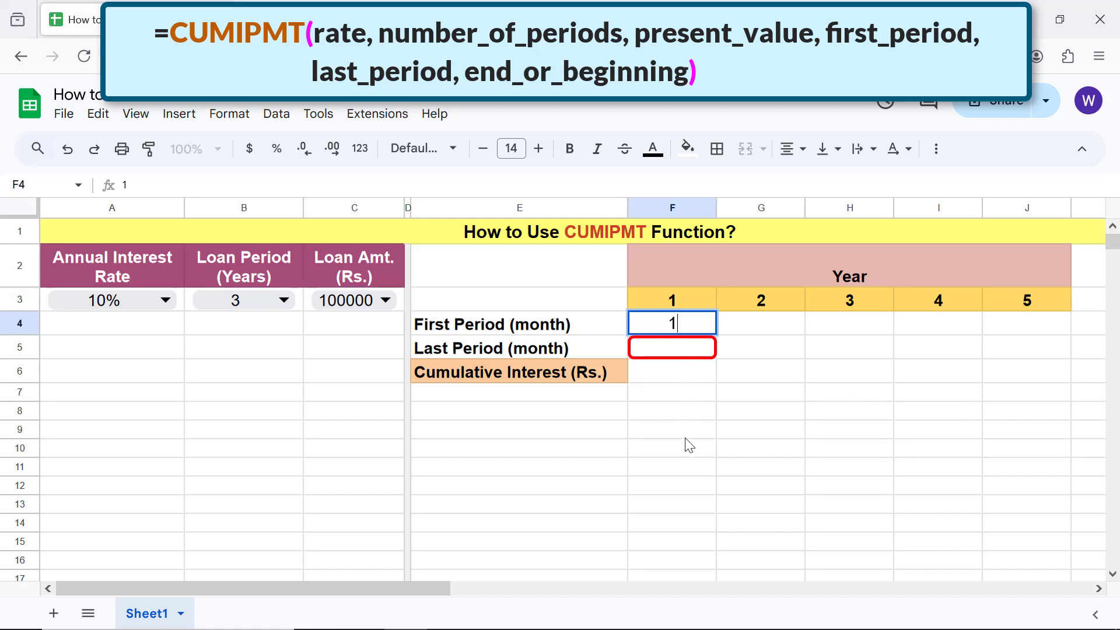
key(Return)
text(12)
key(Return)
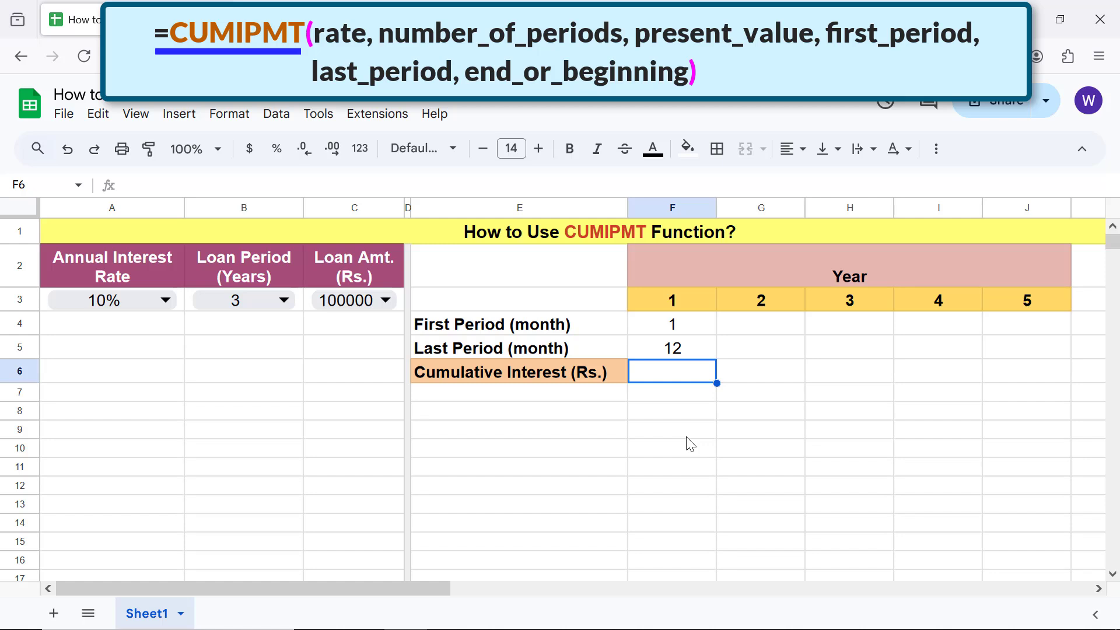
Enter the formula =CUMIPMT(A3/12,B3*12,C3,F4,F5,0) in F6 to calculate the cumulative interest for year 1
text(=cumi)
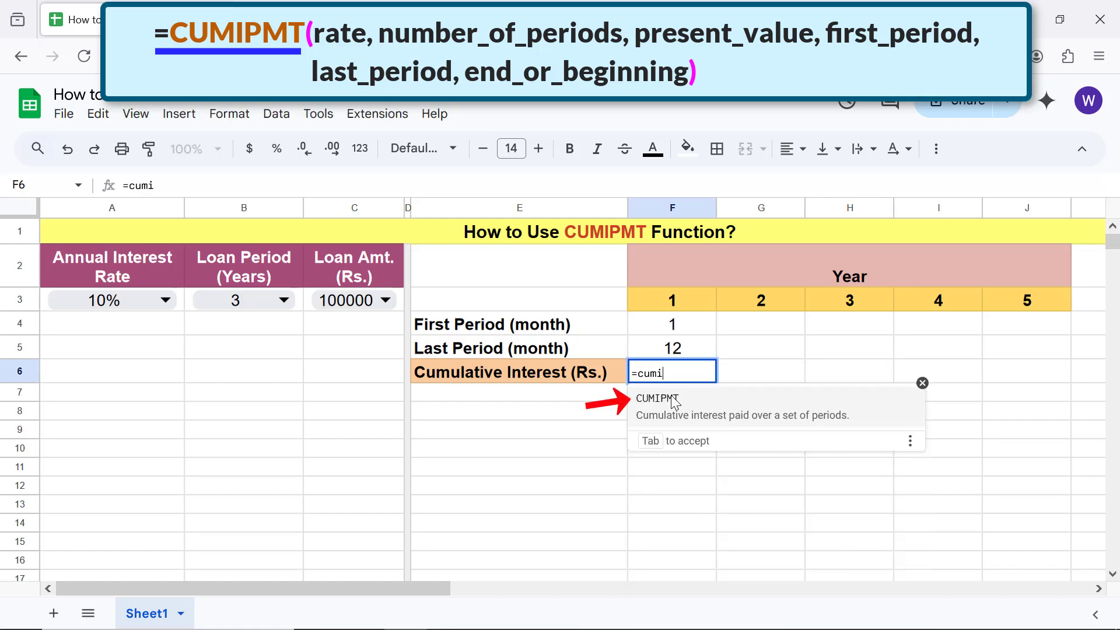
click(674, 400)
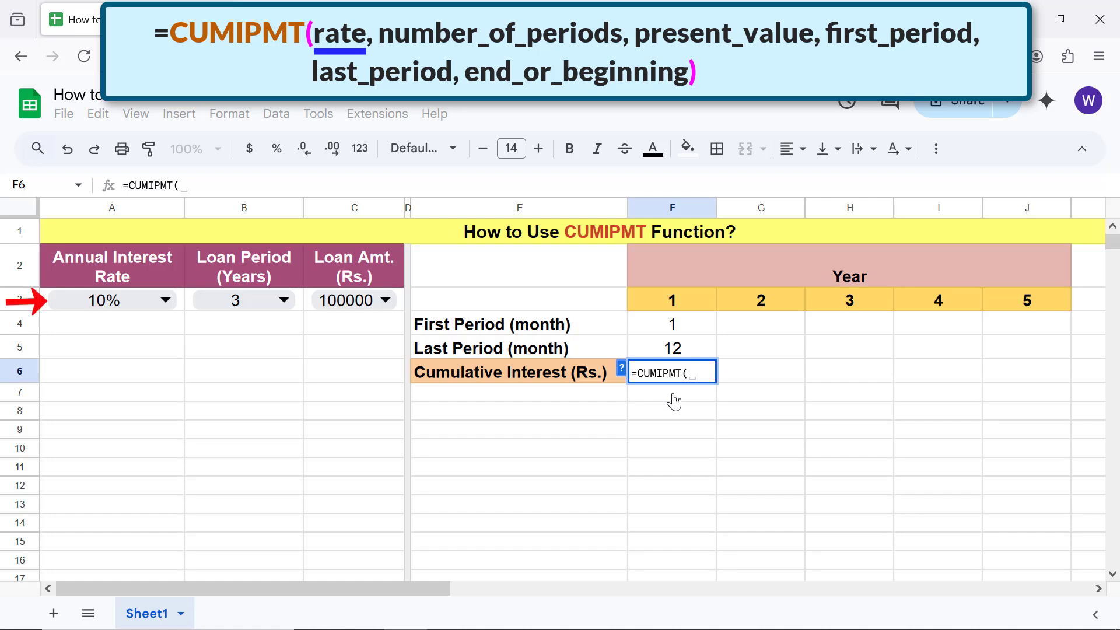
click(135, 300)
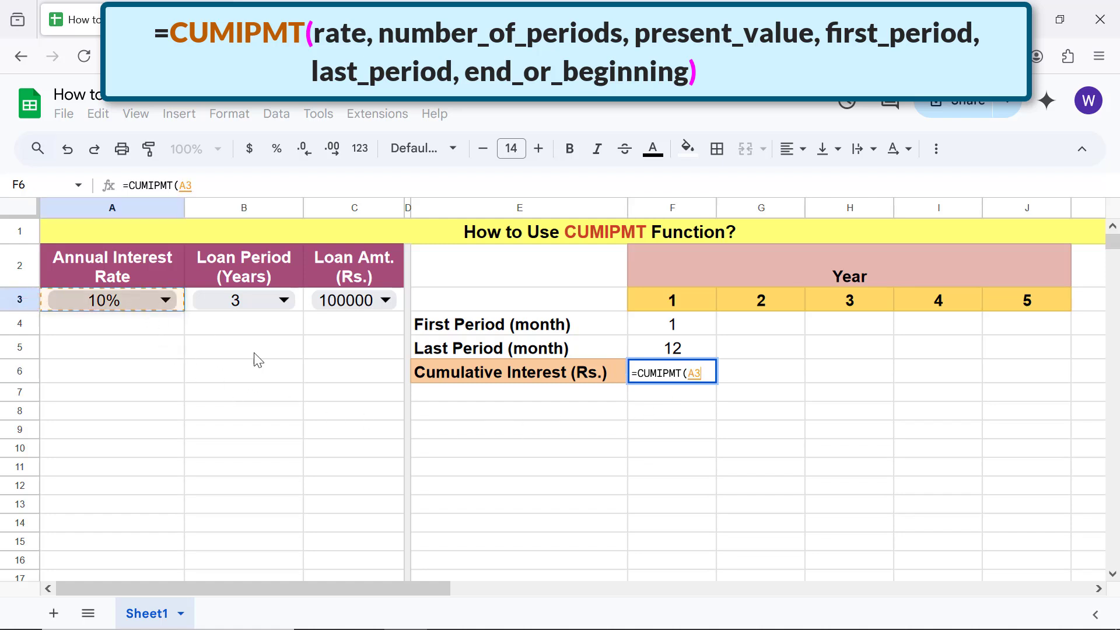
text(/12,)
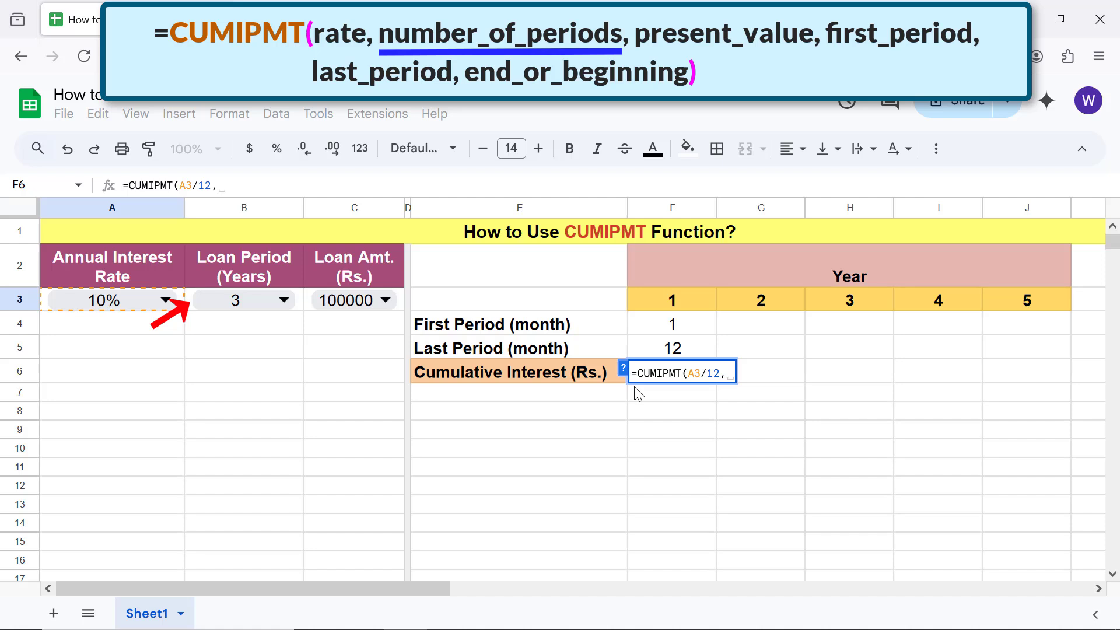
click(262, 304)
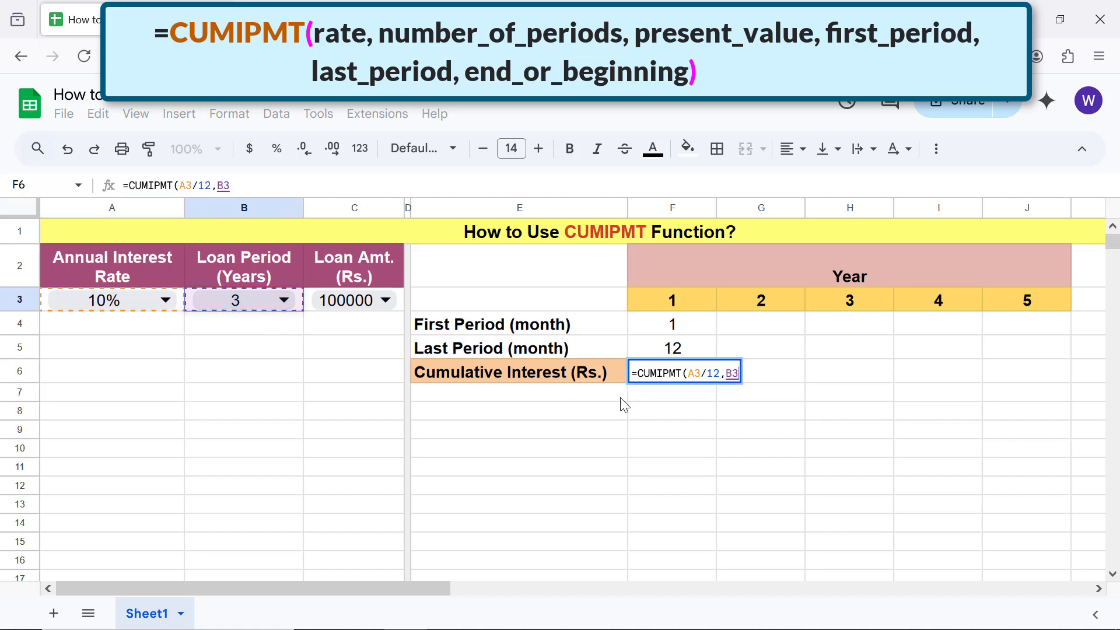
text(*12,)
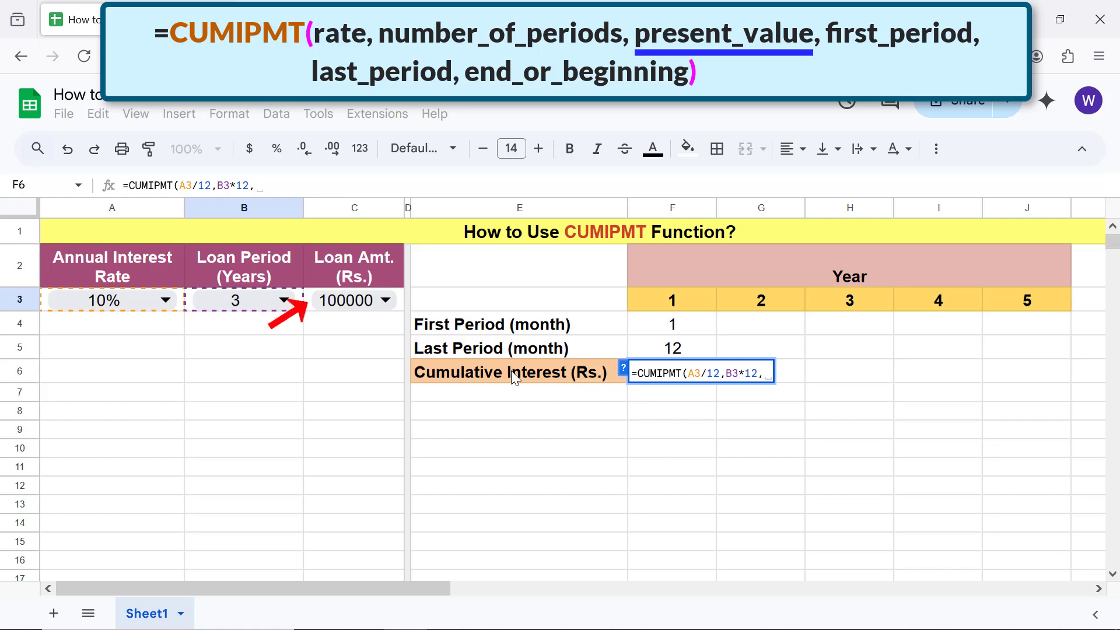
click(353, 303)
text(,)
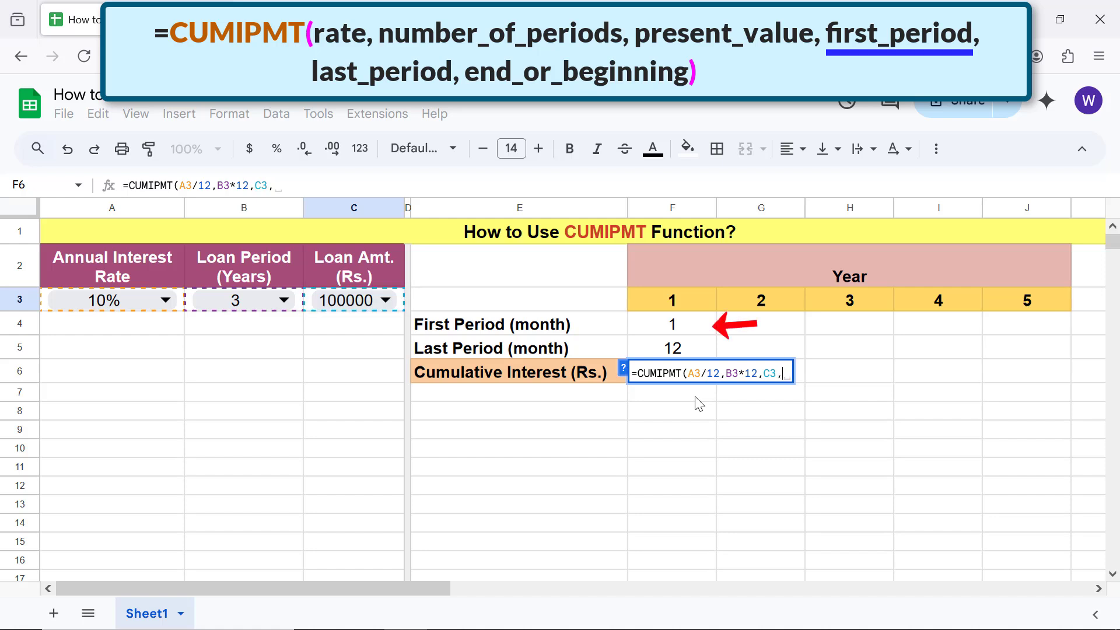
click(704, 328)
text(,)
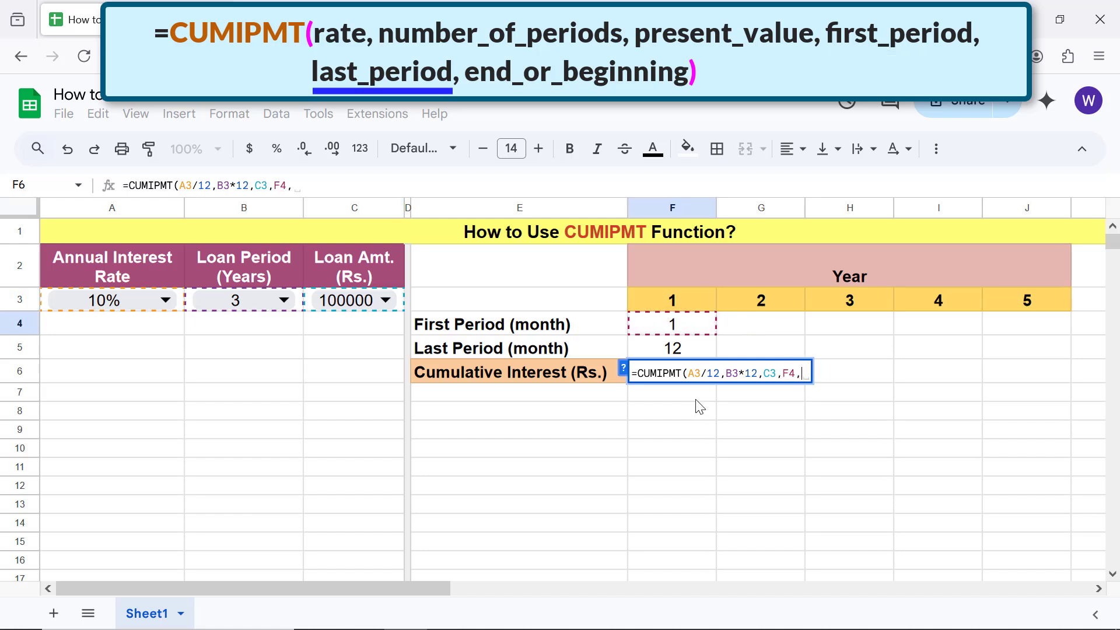
click(698, 352)
text(,)
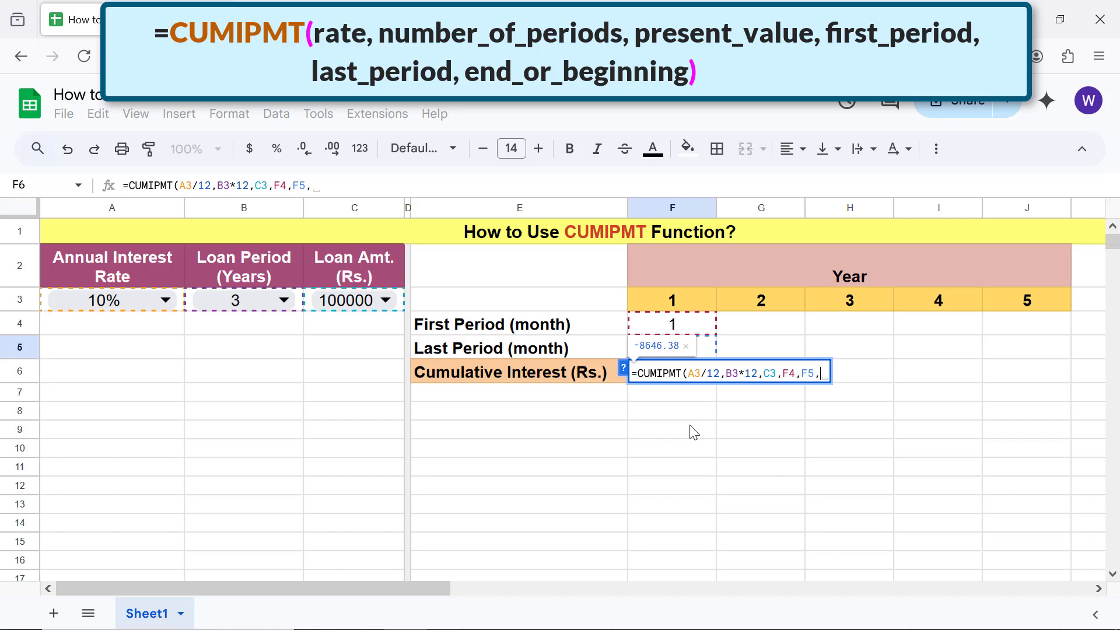
text(0)
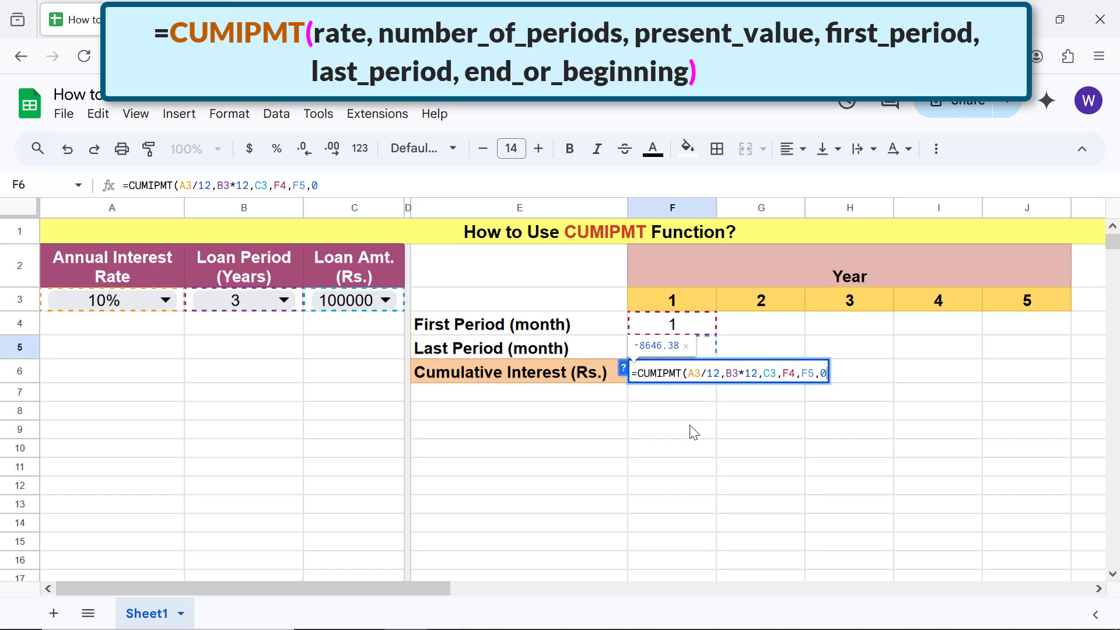
text())
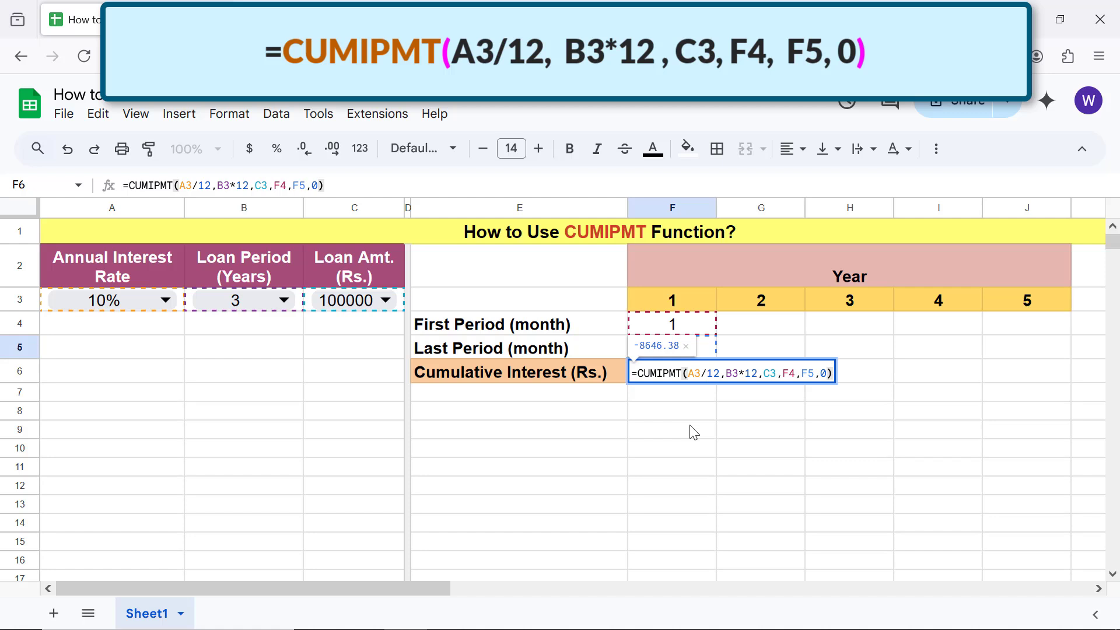
key(Return)
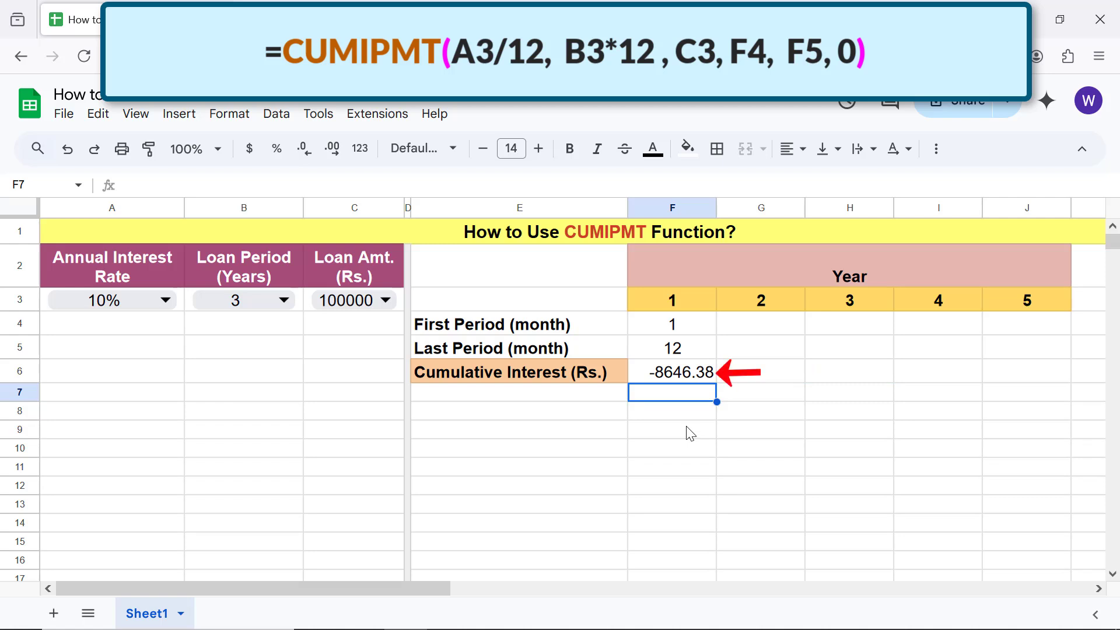
Make the A3, B3 and C3 references in the F6 formula absolute as $A$3, $B$3 and $C$3
click(677, 376)
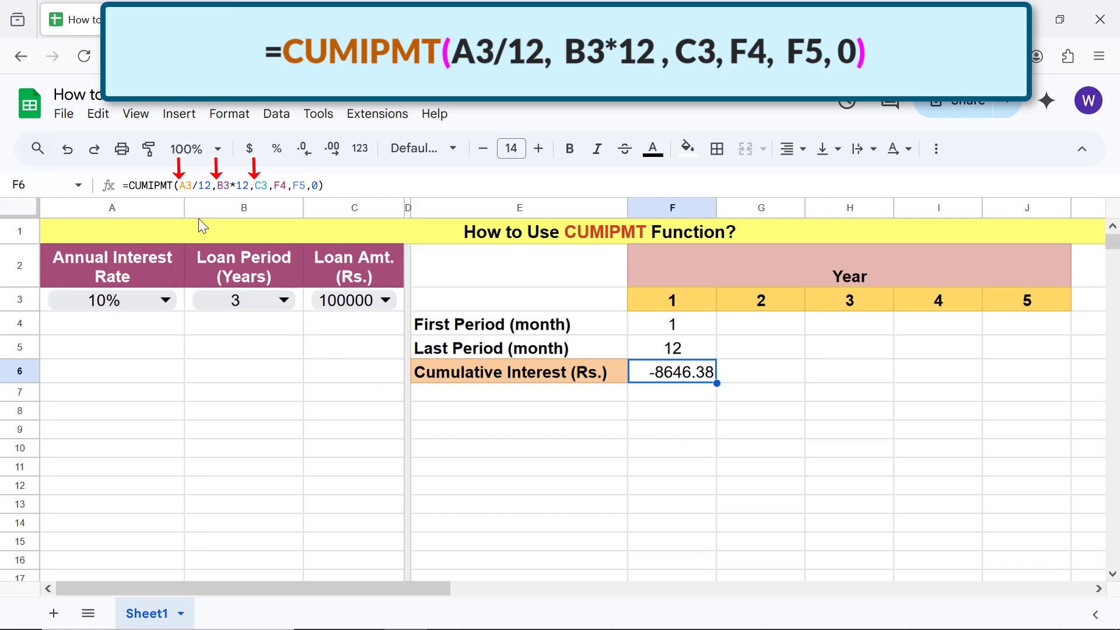
click(181, 186)
key(F4)
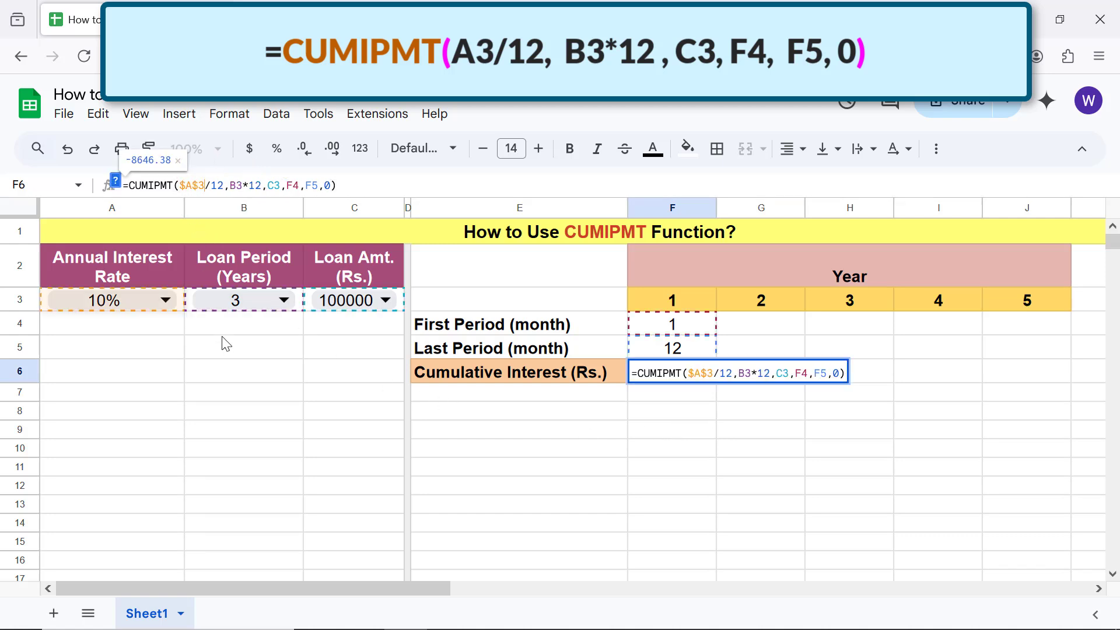
click(230, 186)
key(F4)
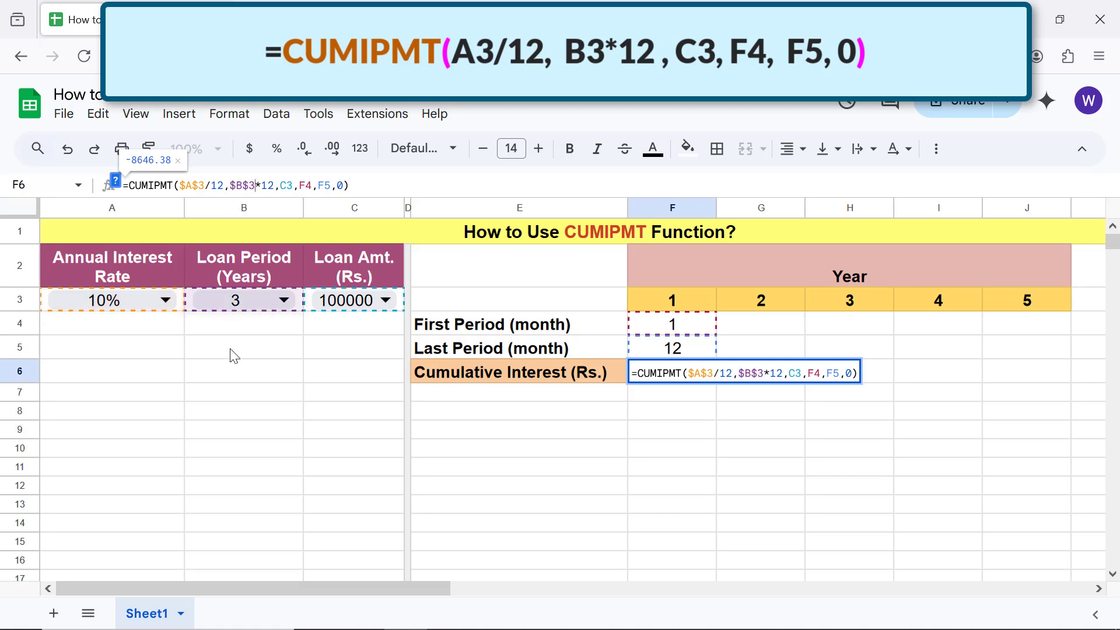
click(277, 186)
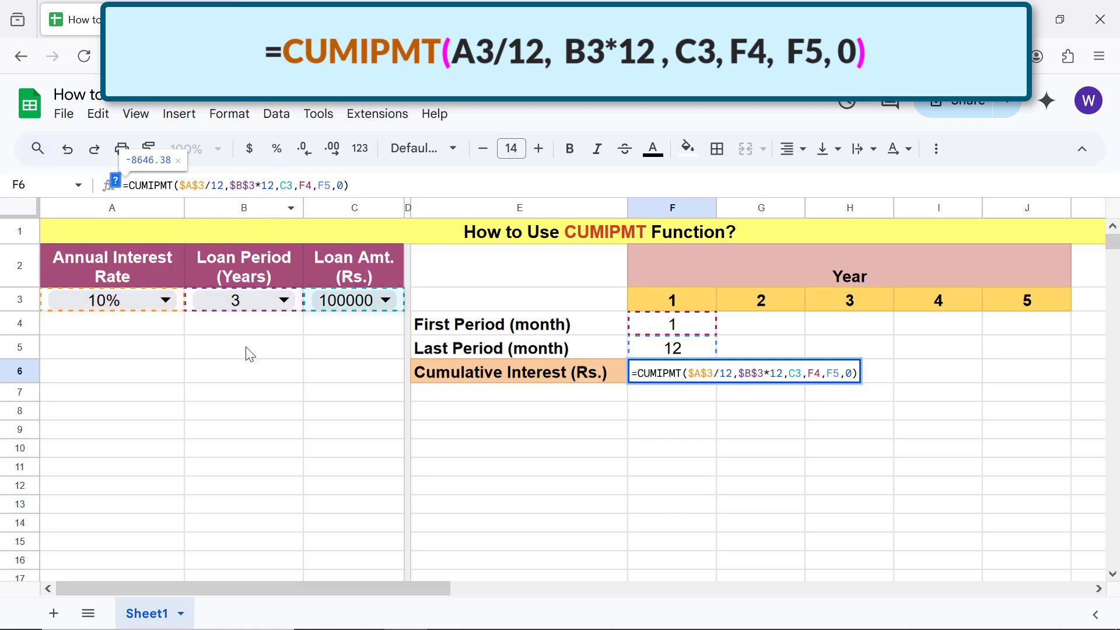
key(F4)
key(Return)
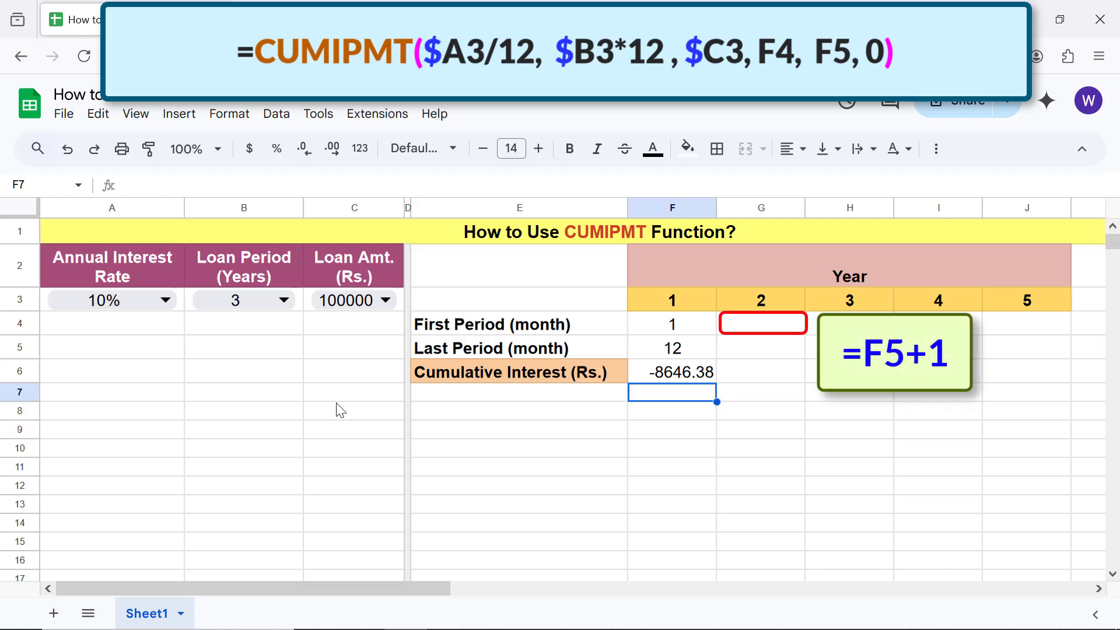
Calculate the first period of year 2 in G4 with the formula =F5+1
click(758, 328)
text(=)
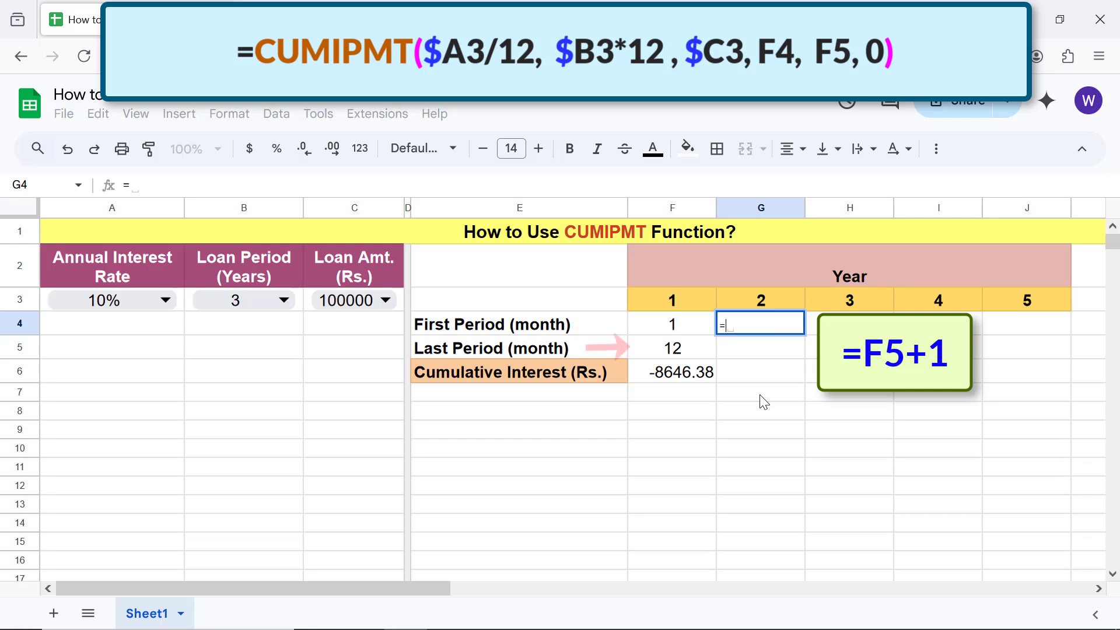
click(704, 357)
text(+1)
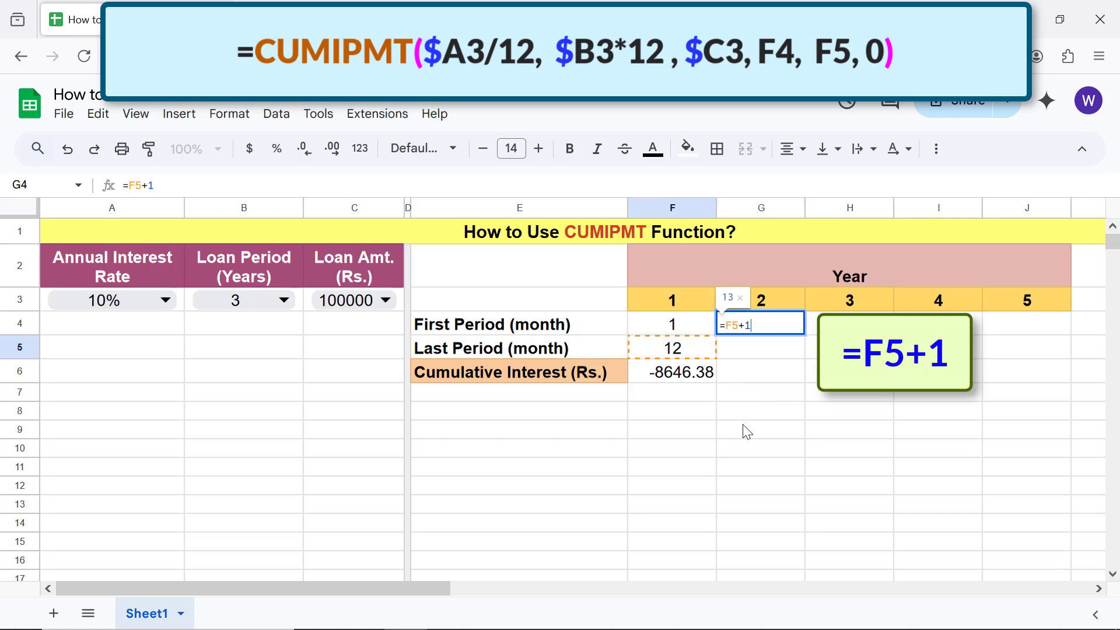
key(Return)
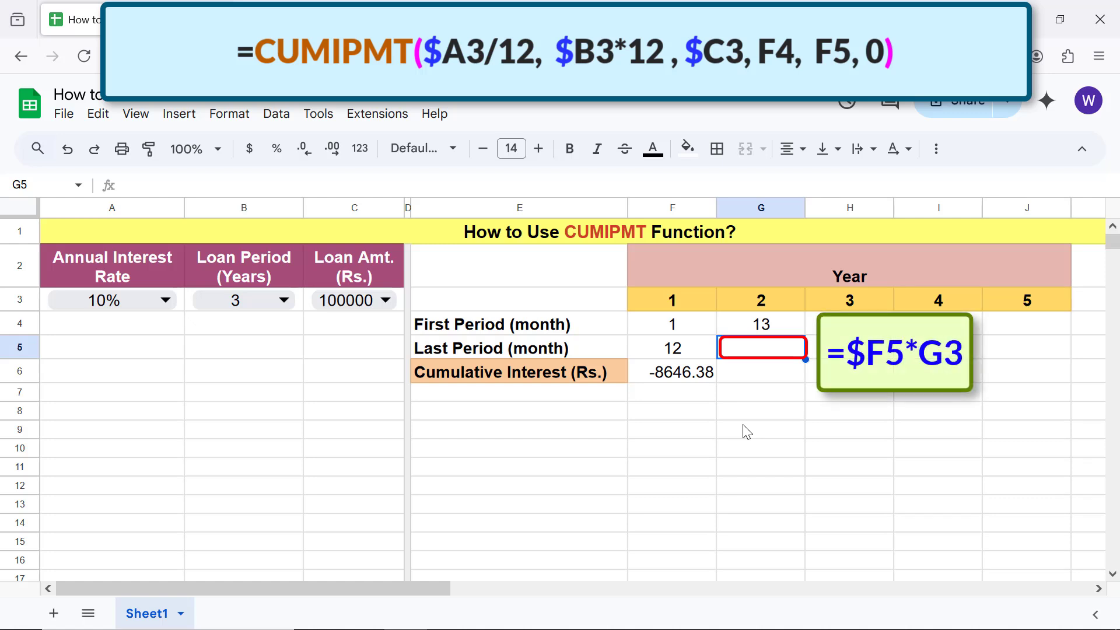
Calculate the last period of year 2 in G5 as F5 multiplied by G3, locking the F5 reference to column F
text(=)
key(Left)
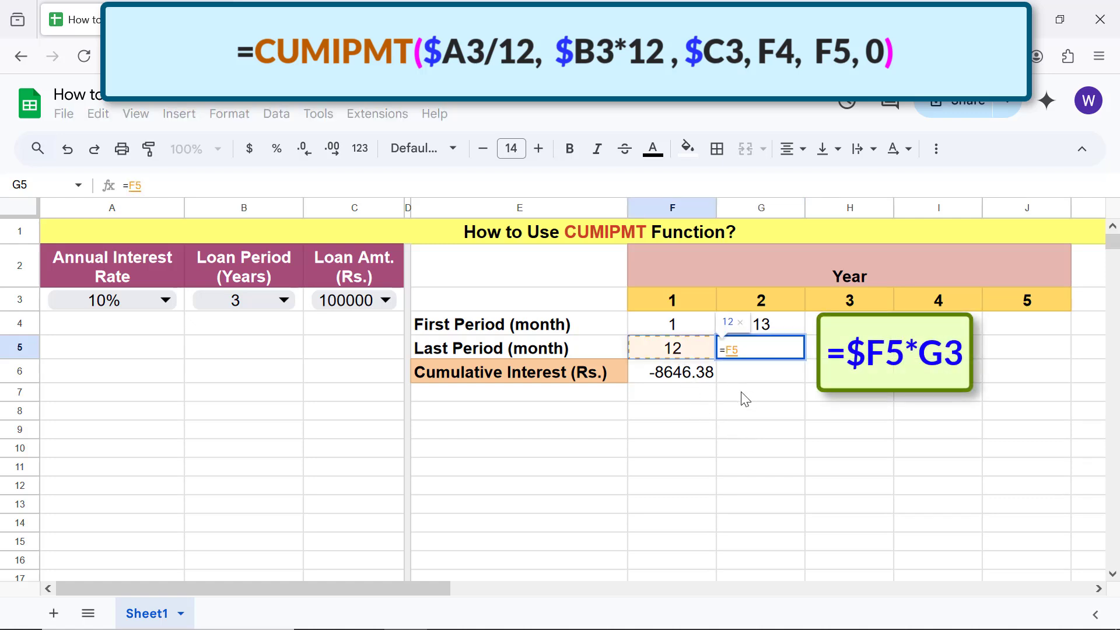
text(*)
click(761, 303)
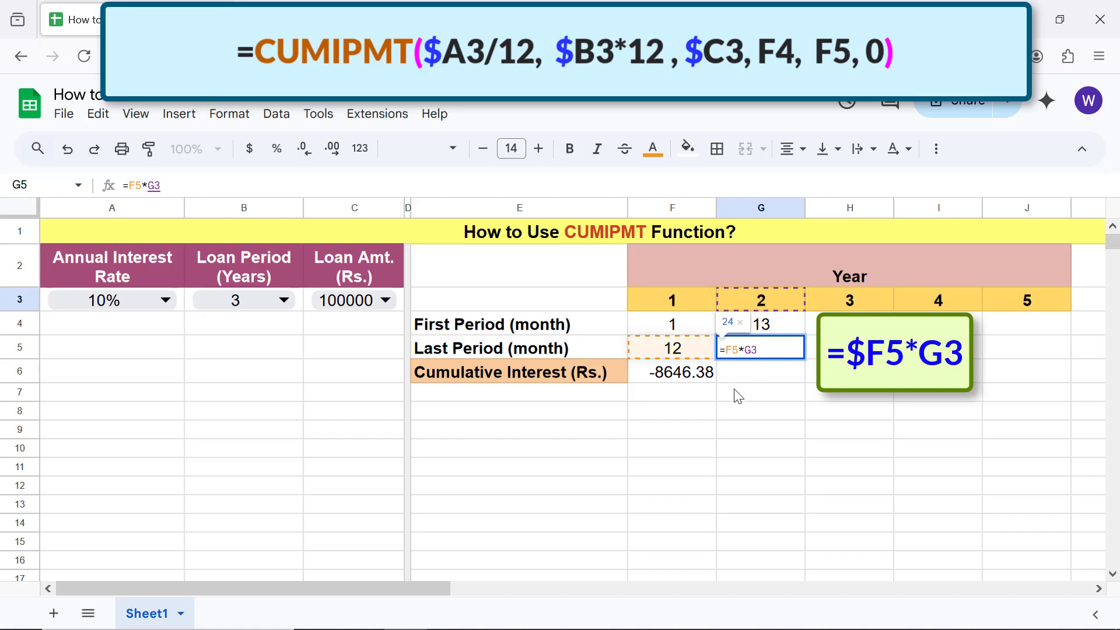
key(Return)
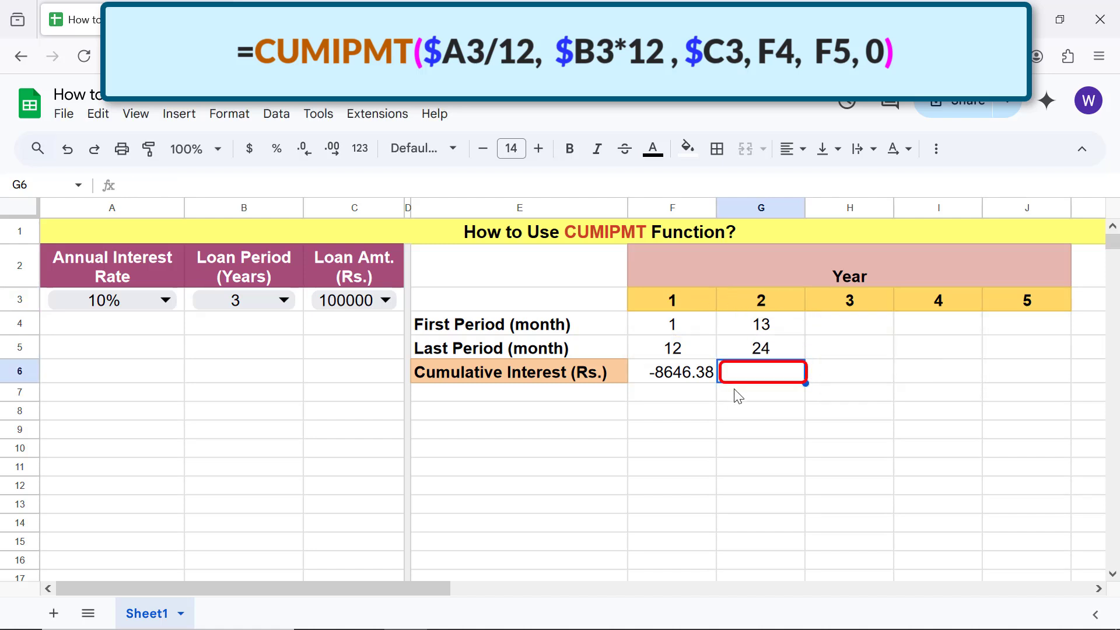
Fill the cumulative interest formula from F6 across to G6 for year 2
click(707, 377)
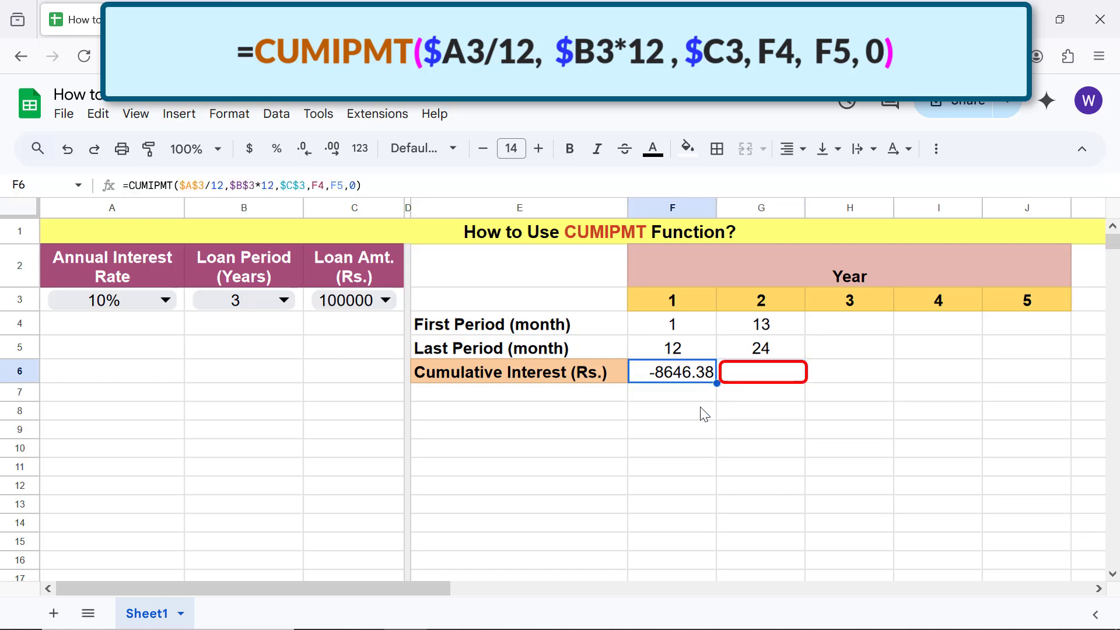
drag(717, 382, 724, 385)
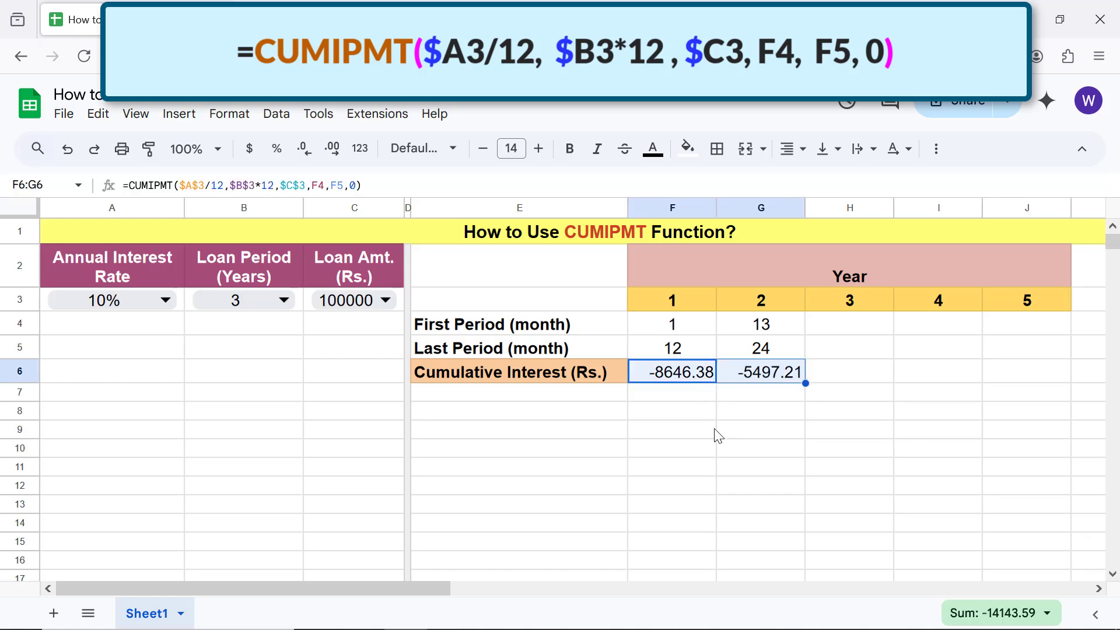
click(731, 396)
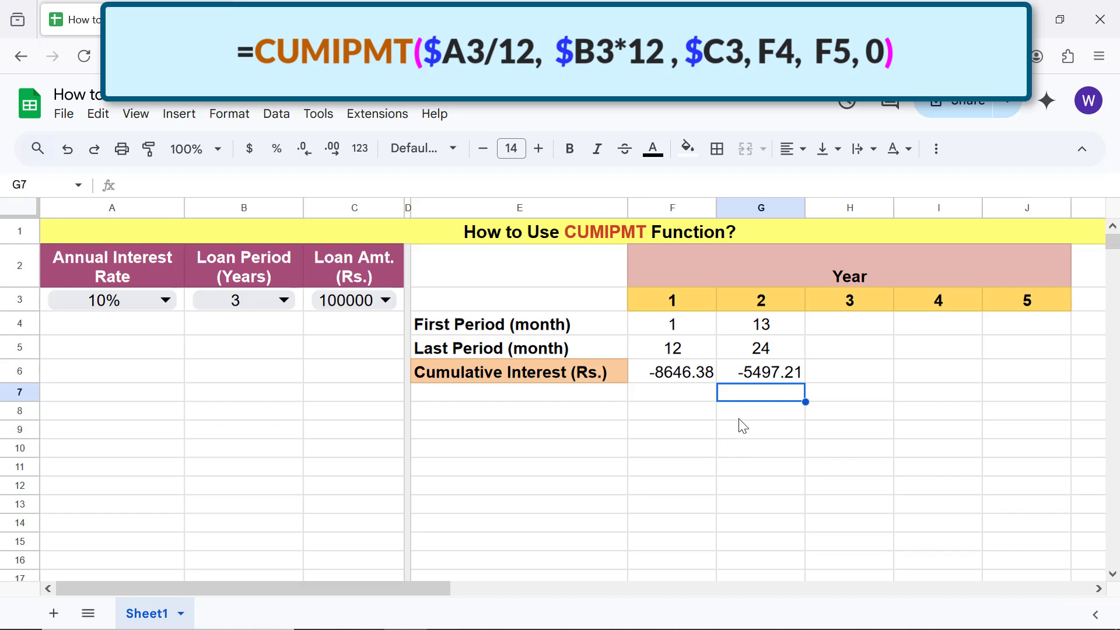
Fill the year 2 formulas in G4:G6 across to column H for year 3
click(758, 331)
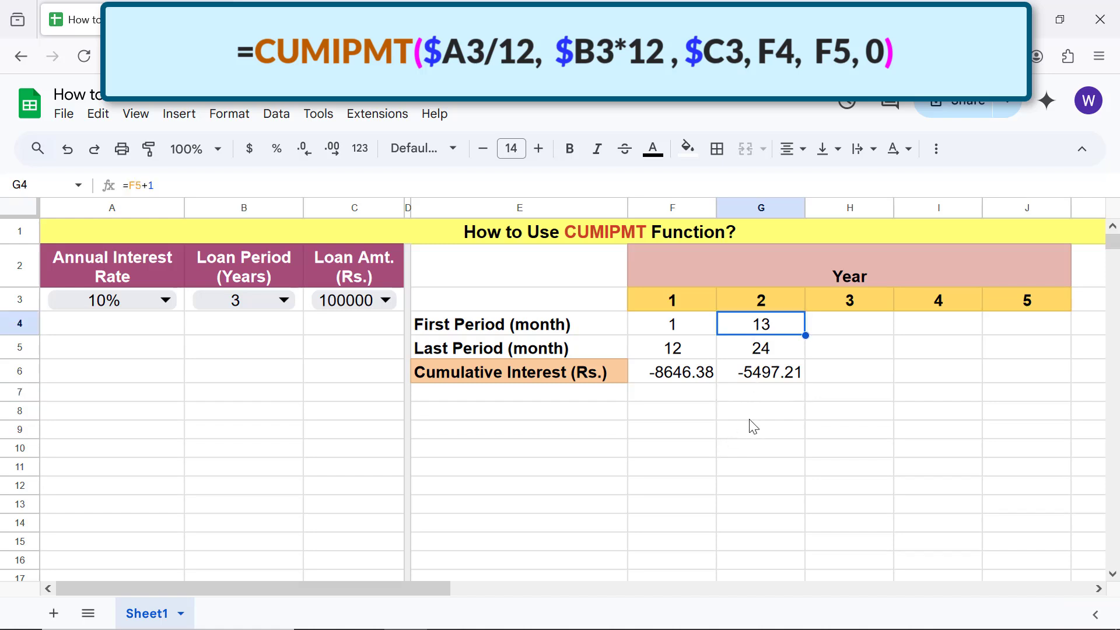
shift+click(758, 372)
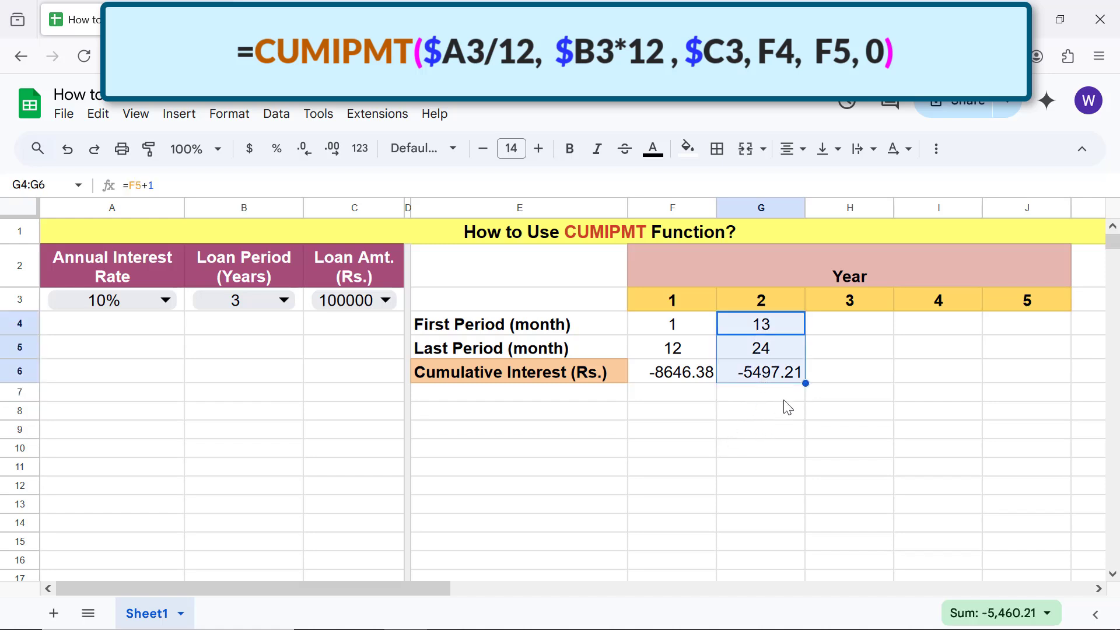
drag(805, 383, 828, 383)
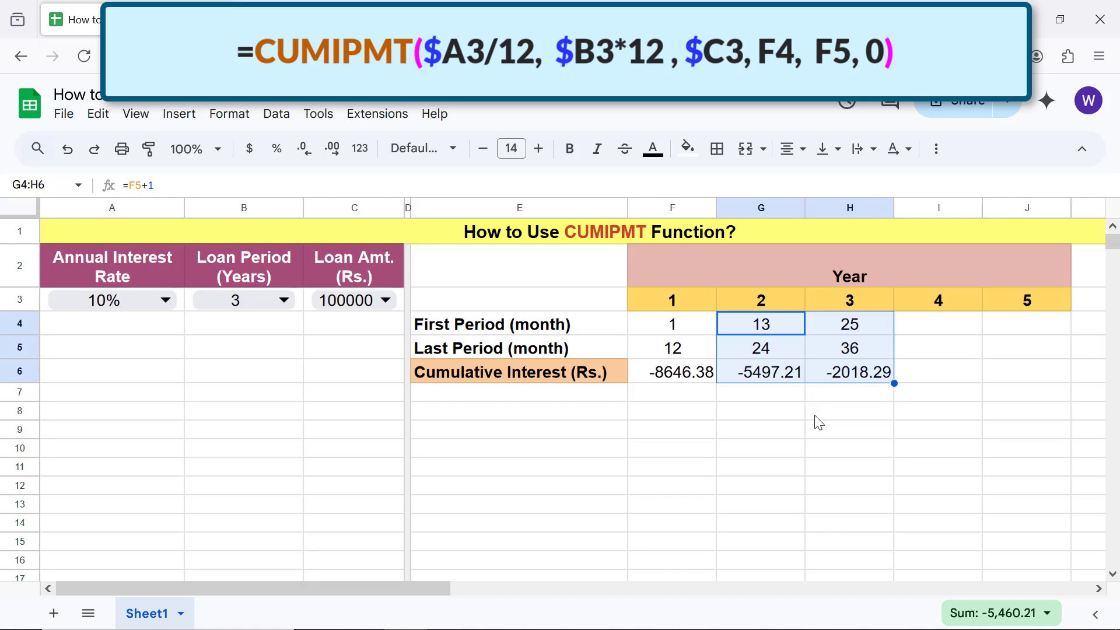
click(822, 396)
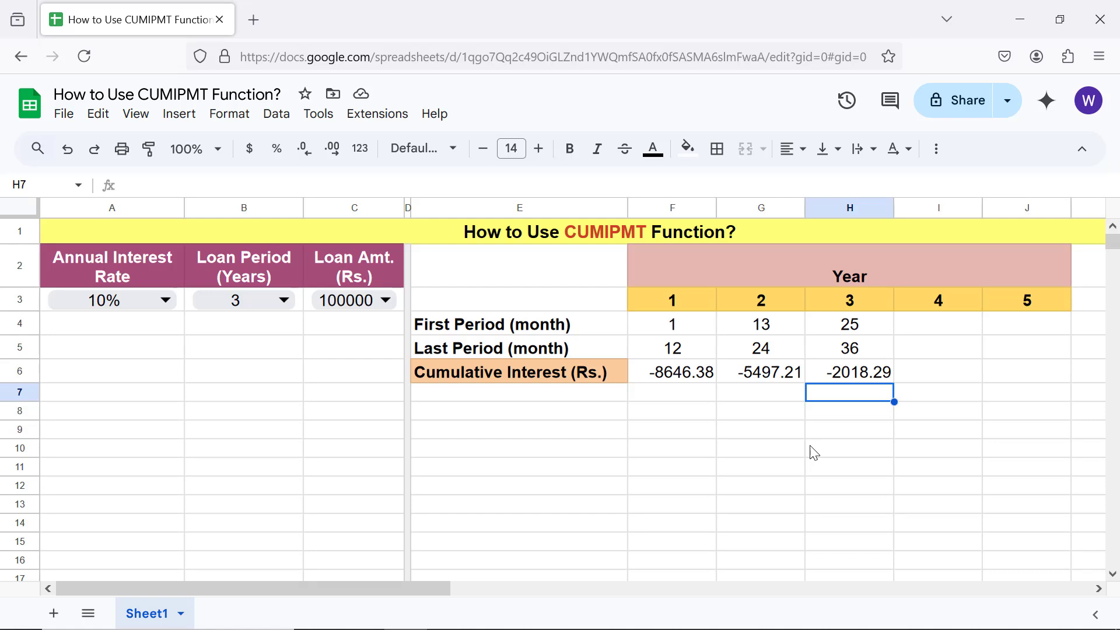
Change the loan dropdowns to a 12% annual interest rate, a 5-year loan period and a loan amount of 200000
click(166, 302)
click(125, 384)
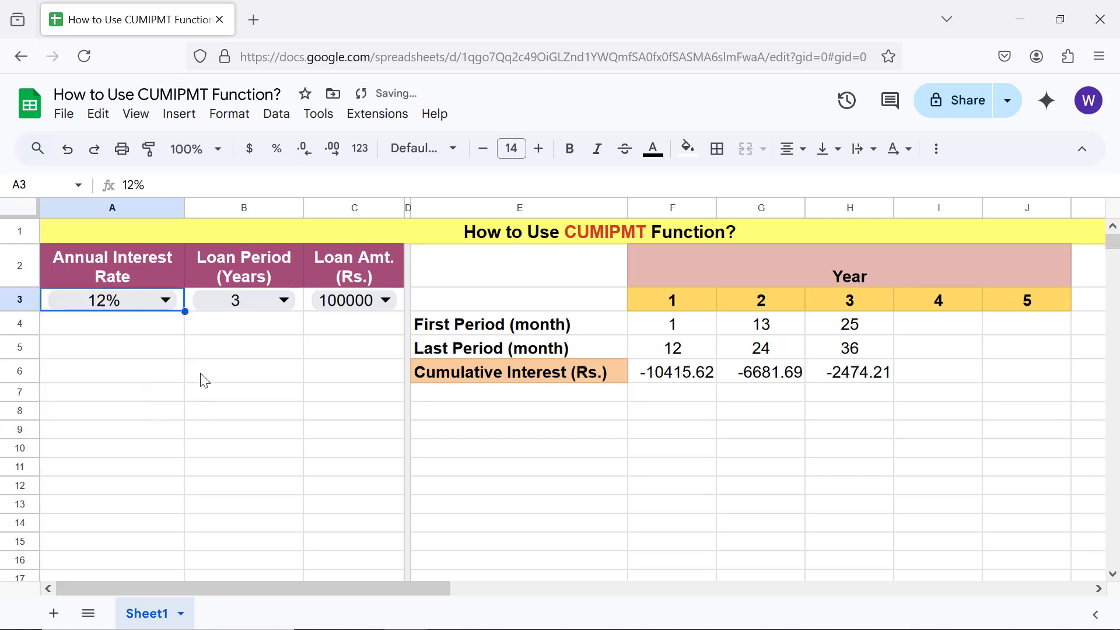
double_click(276, 298)
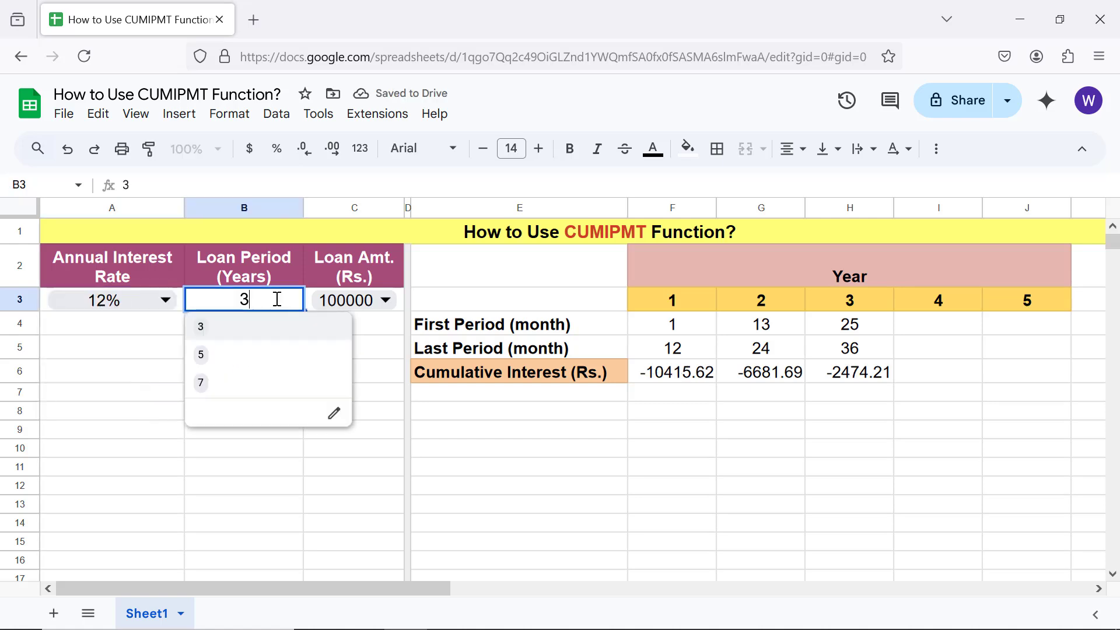
click(240, 353)
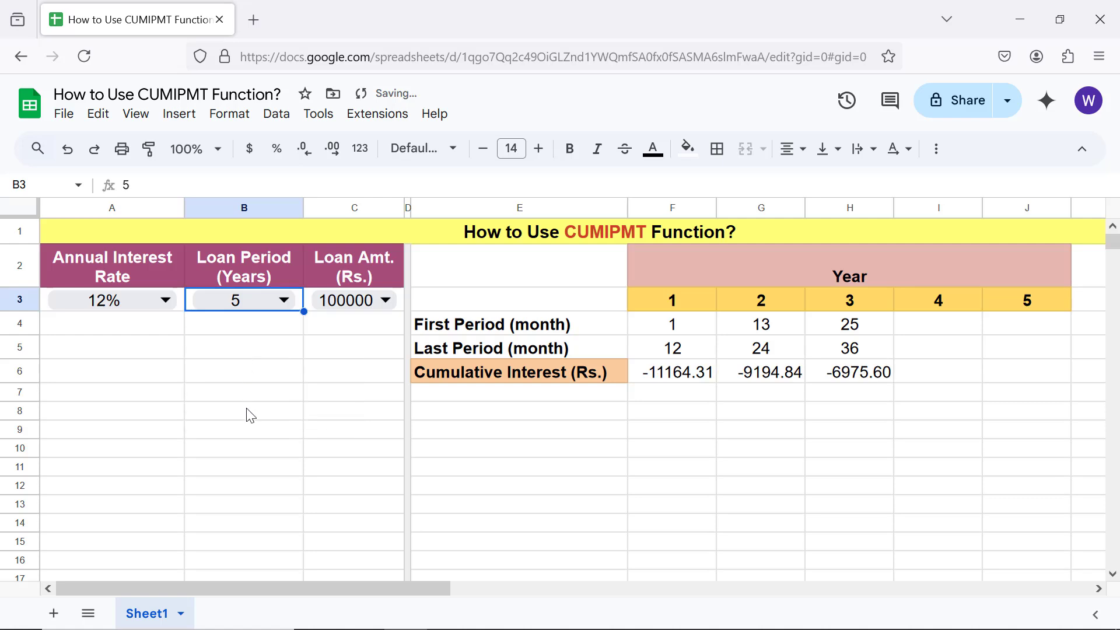
double_click(348, 301)
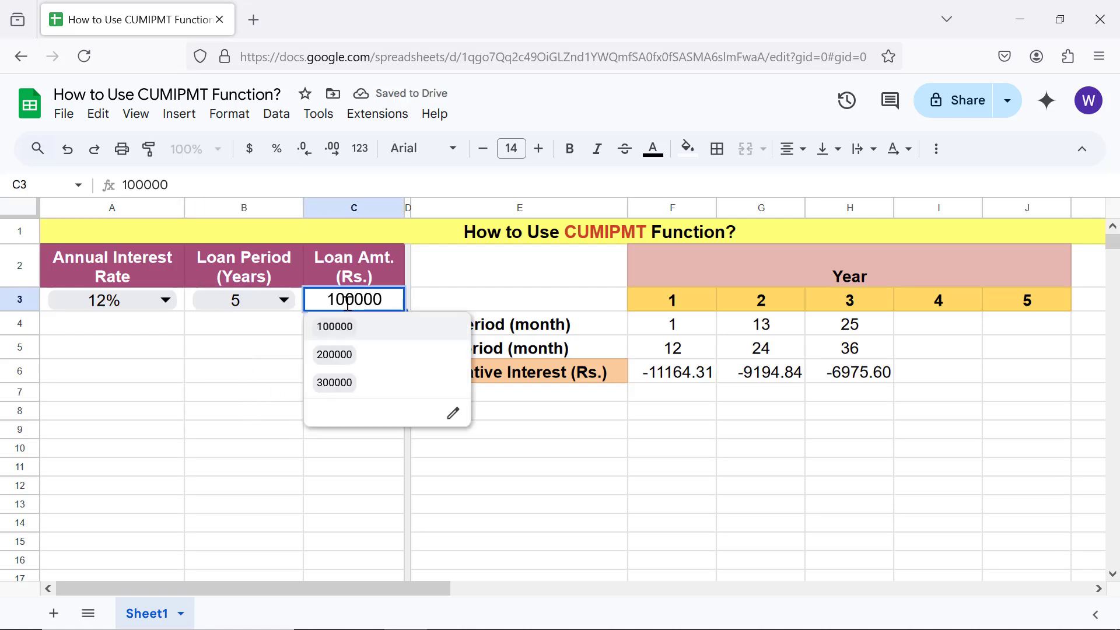
click(334, 354)
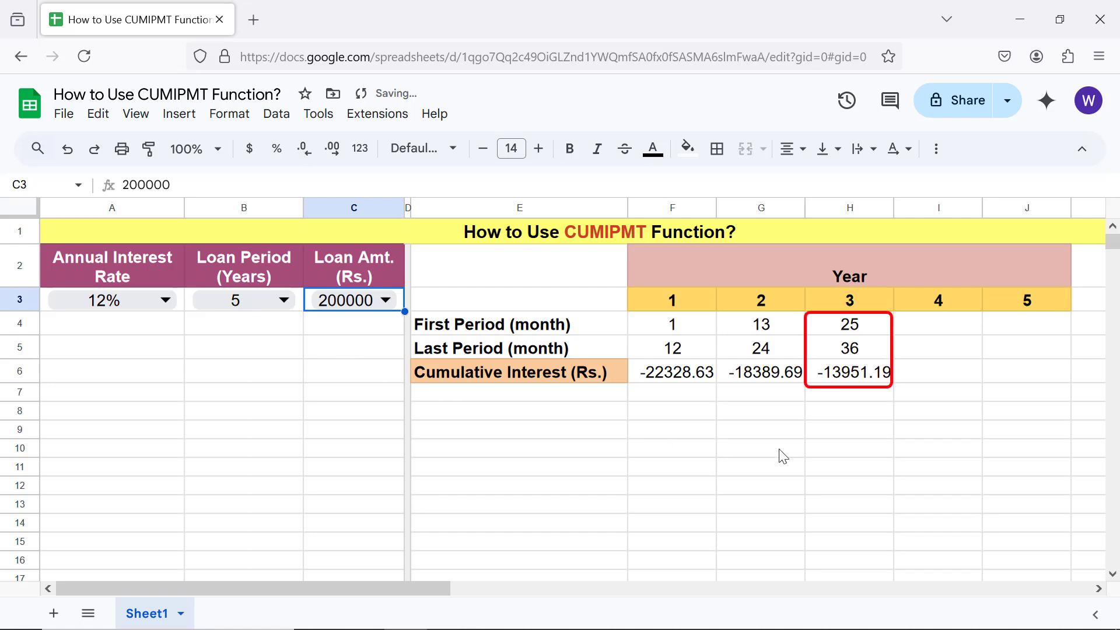
Fill the year 3 formulas in H4:H6 across to columns I and J for years 4 and 5
click(858, 333)
shift+click(851, 380)
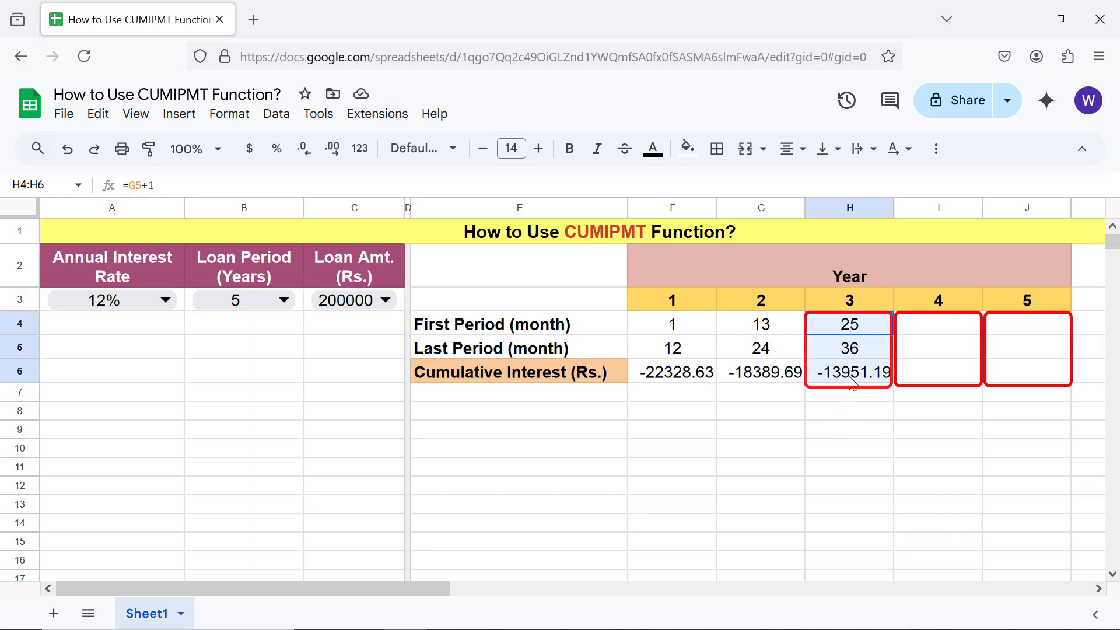
drag(895, 383, 993, 382)
click(998, 399)
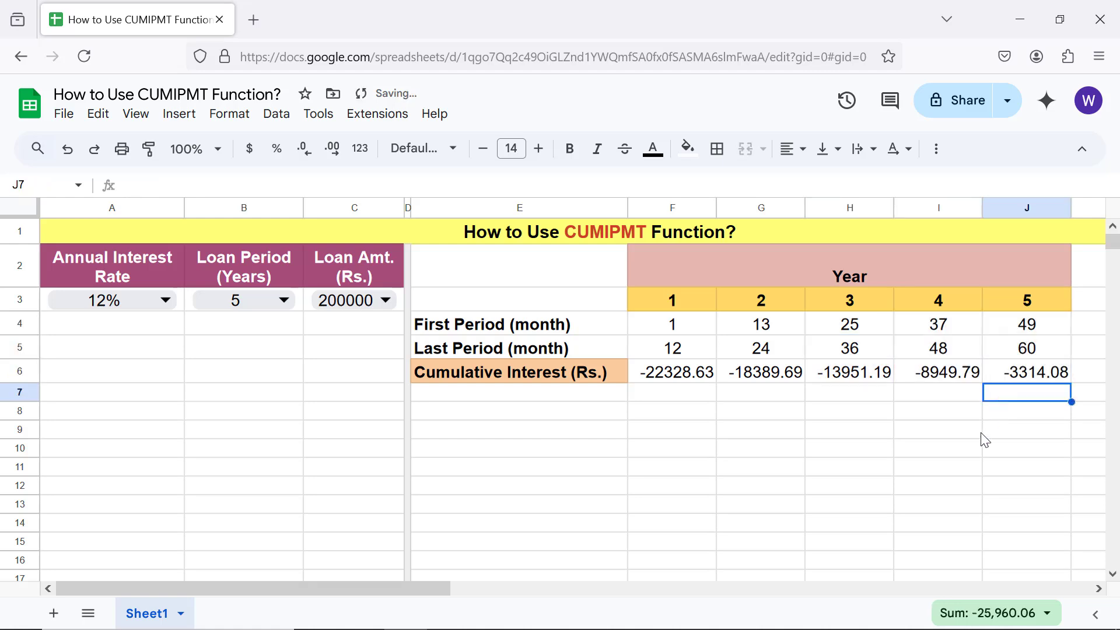